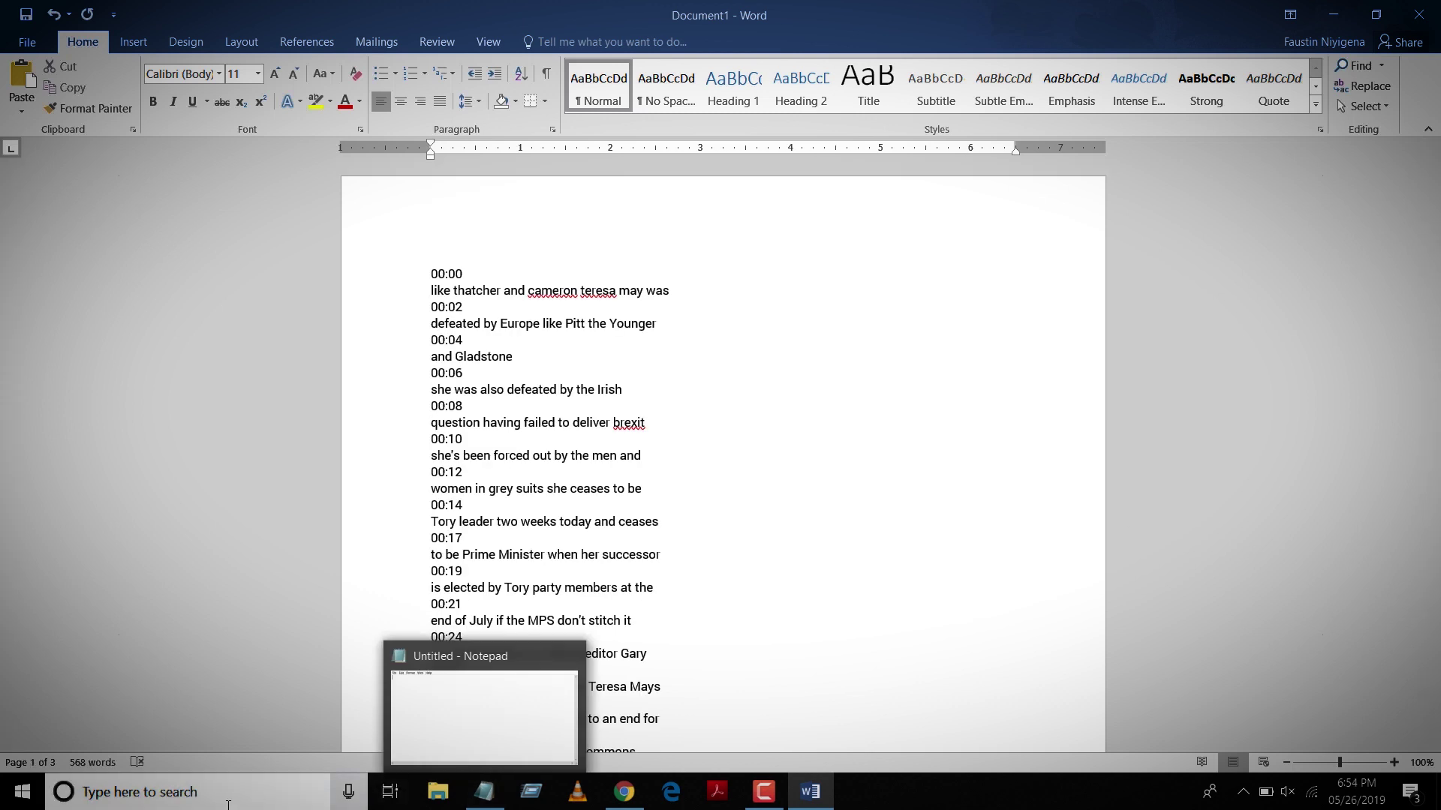
Open Notepad and paste the copied timestamped transcript into the untitled file, returning to its beginning
{"action": "left_click", "coordinate": [220, 805]}
{"action": "type", "text": "note"}
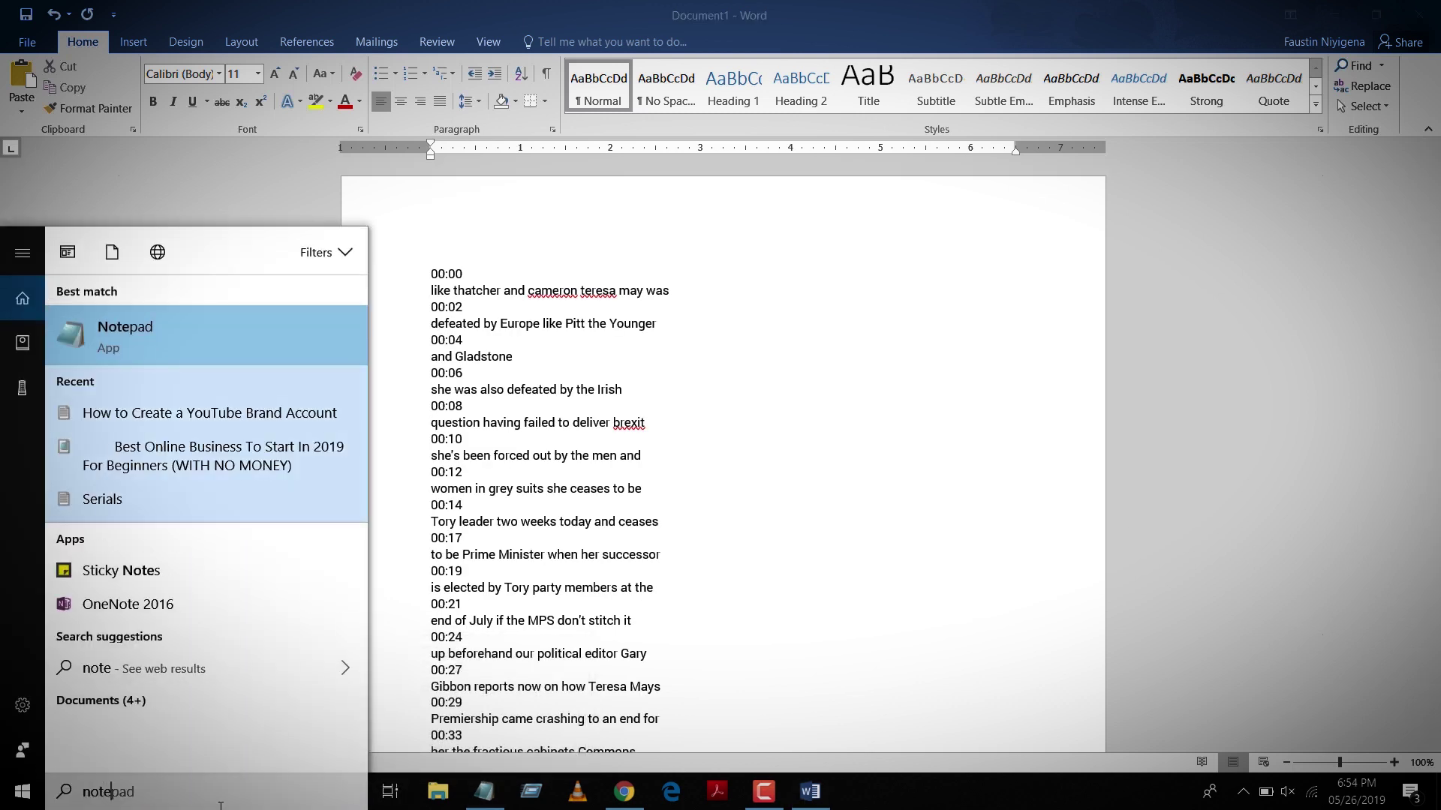
{"action": "key", "text": "Return"}
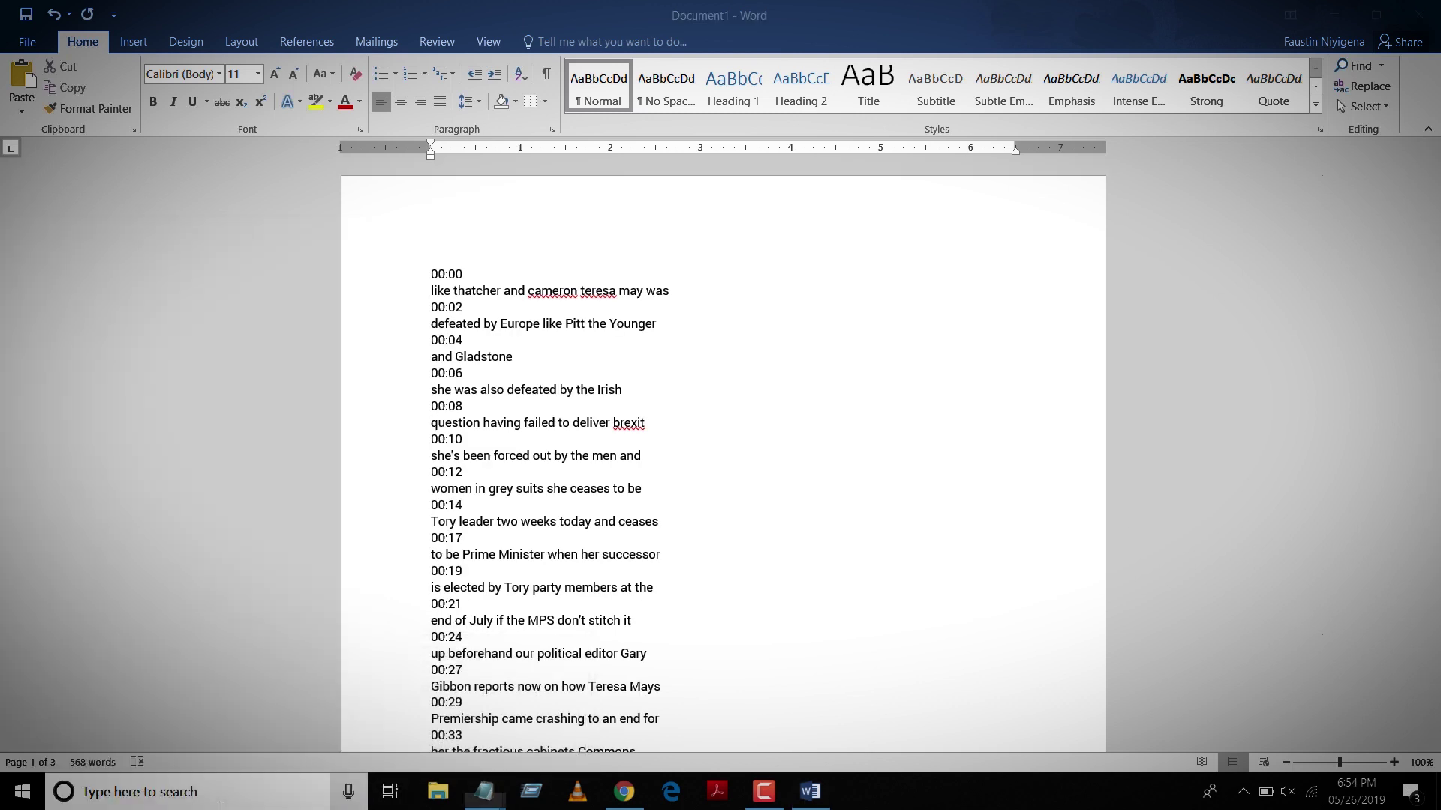
{"action": "key", "text": "ctrl+v"}
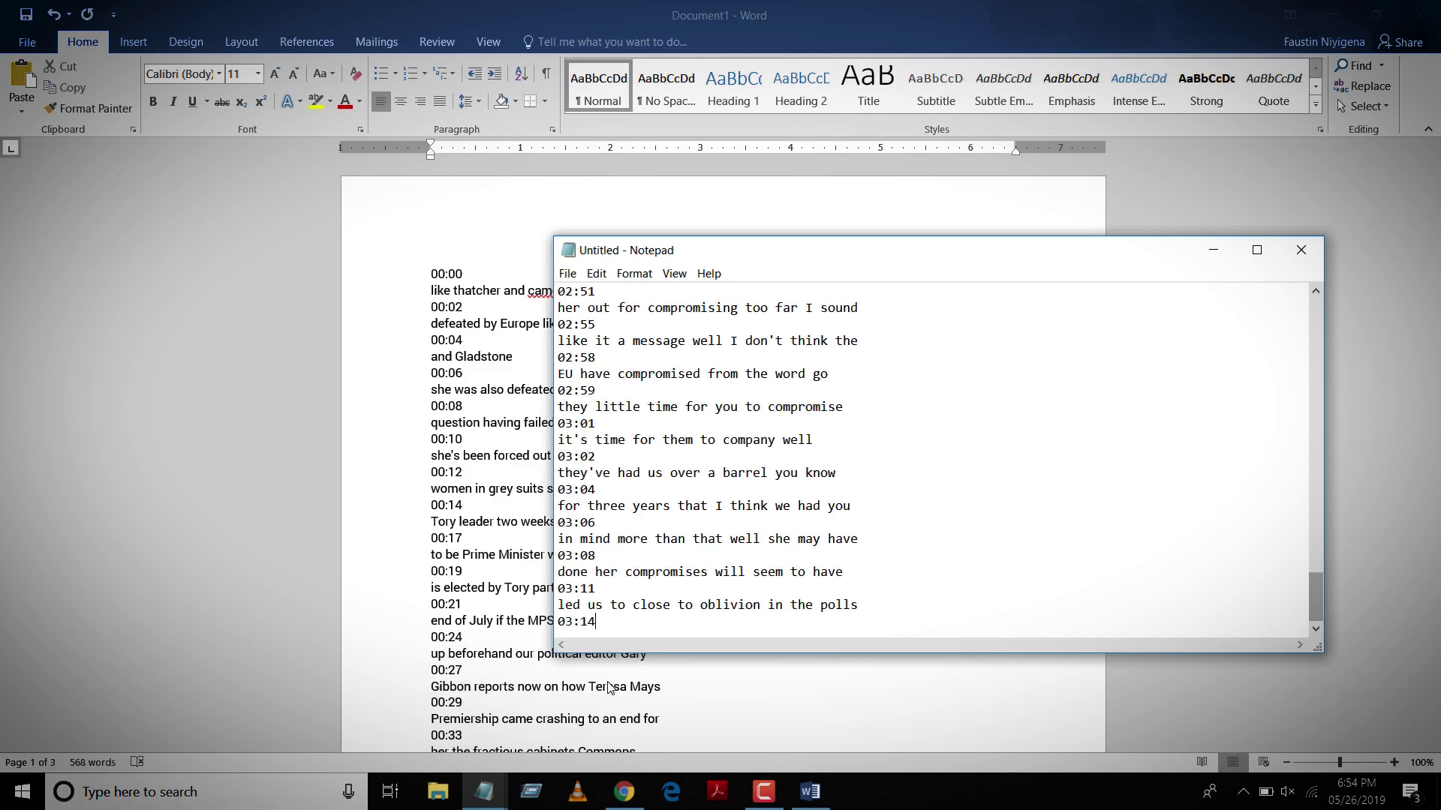
{"action": "left_click_drag", "start_coordinate": [1316, 601], "coordinate": [1277, 307]}
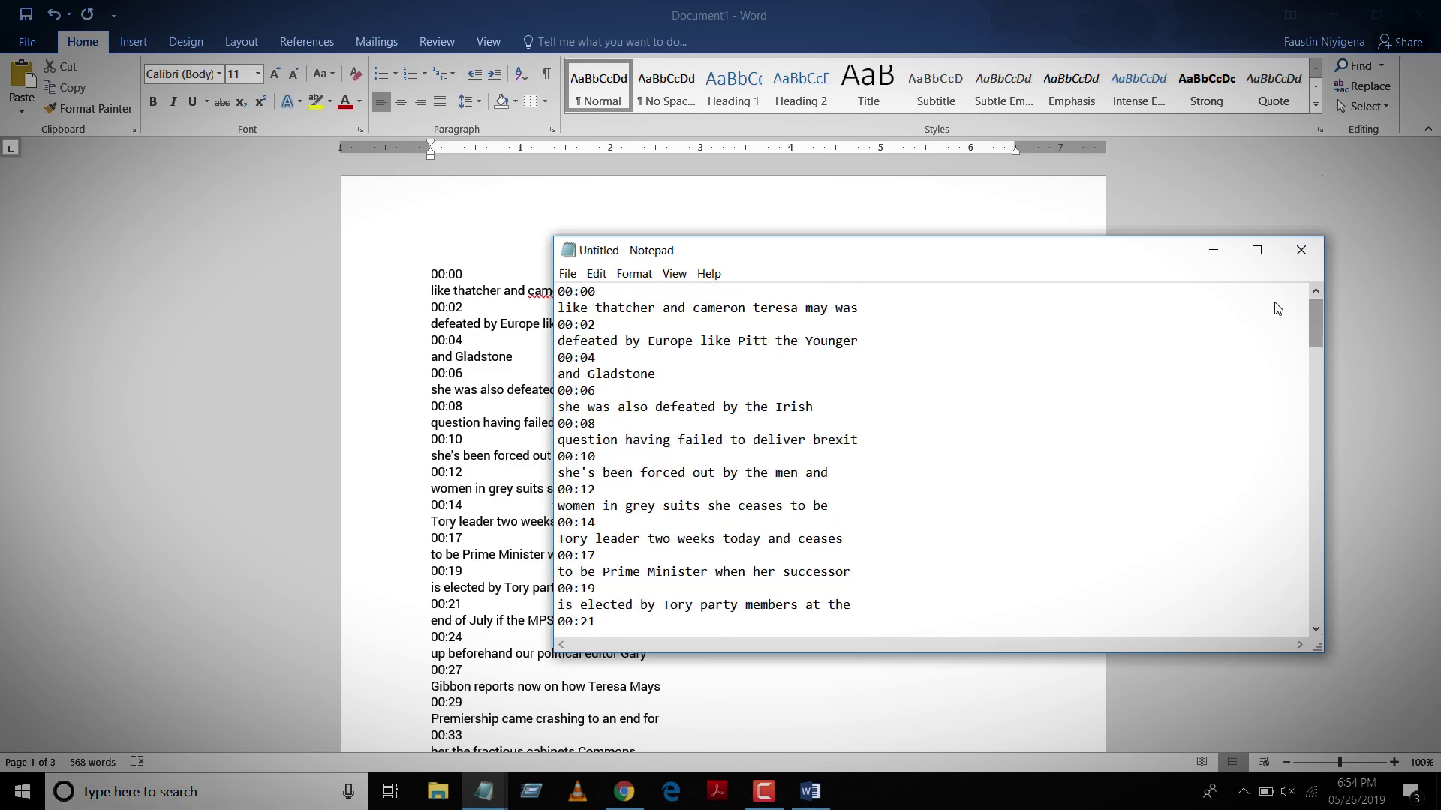
Switch back to the Word document and select the entire transcript
{"action": "left_click", "coordinate": [510, 366]}
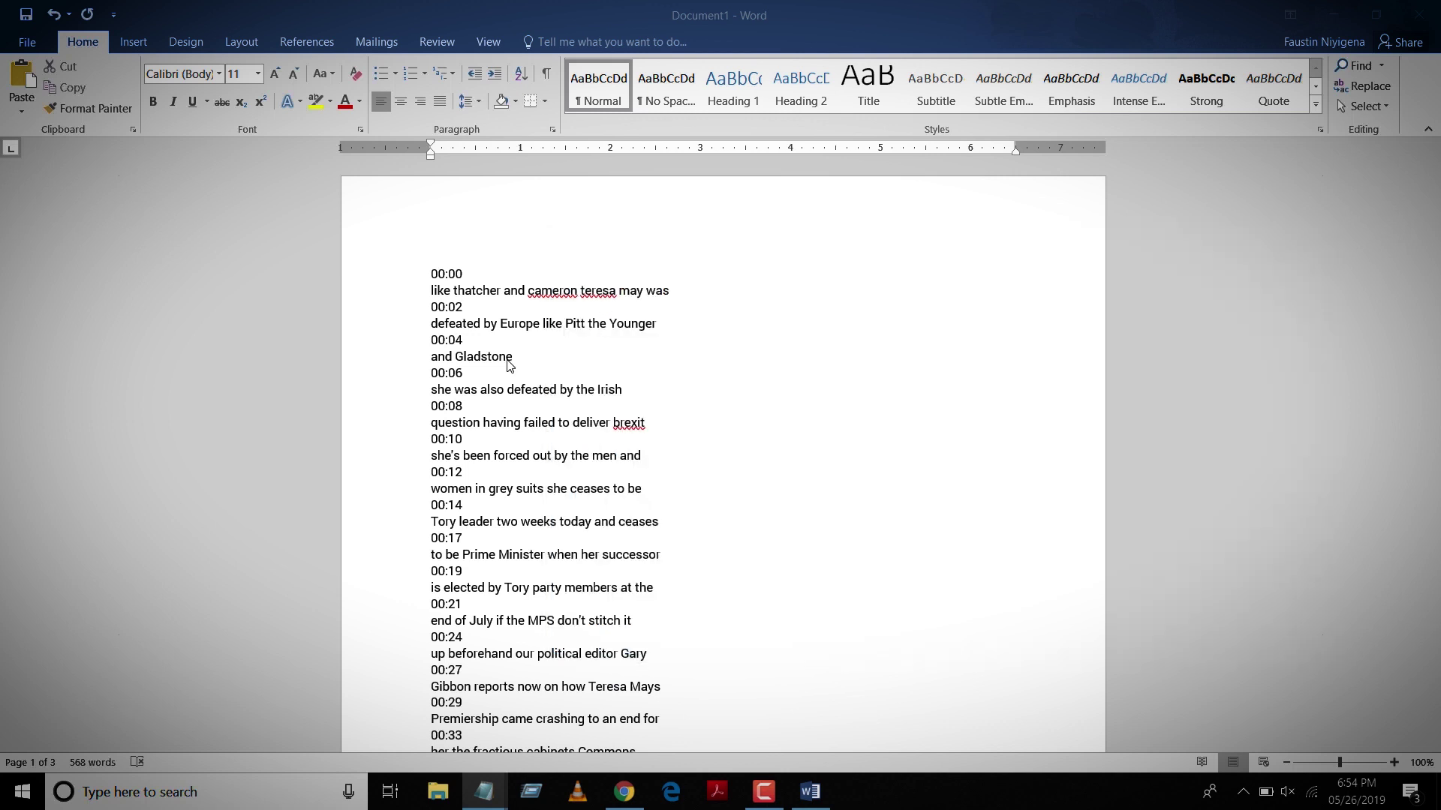
{"action": "left_click", "coordinate": [562, 476]}
{"action": "key", "text": "ctrl+a"}
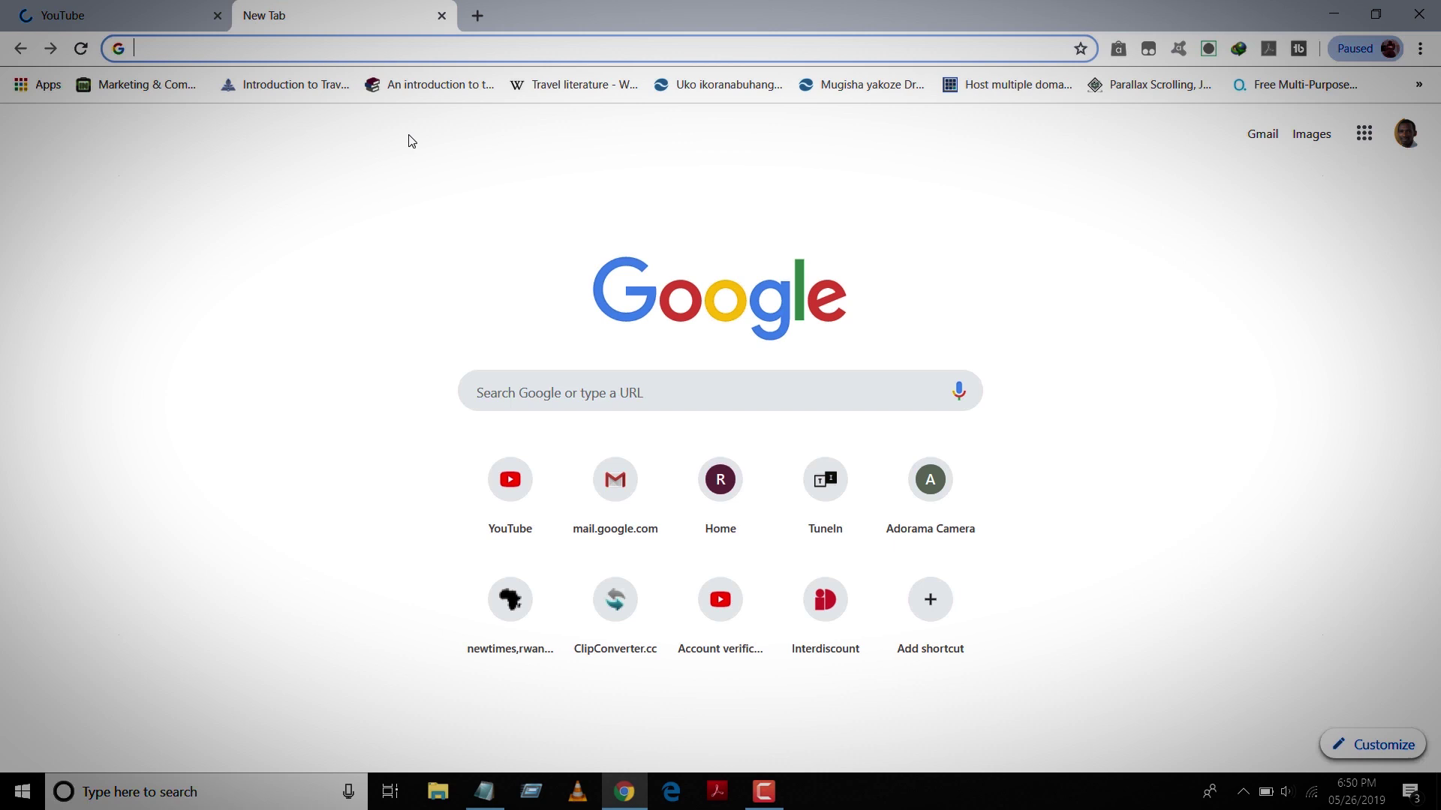
Go to youtube.com in Chrome and open the video "Theresa May resigns: new PM by end of July"
{"action": "type", "text": "youtube.com"}
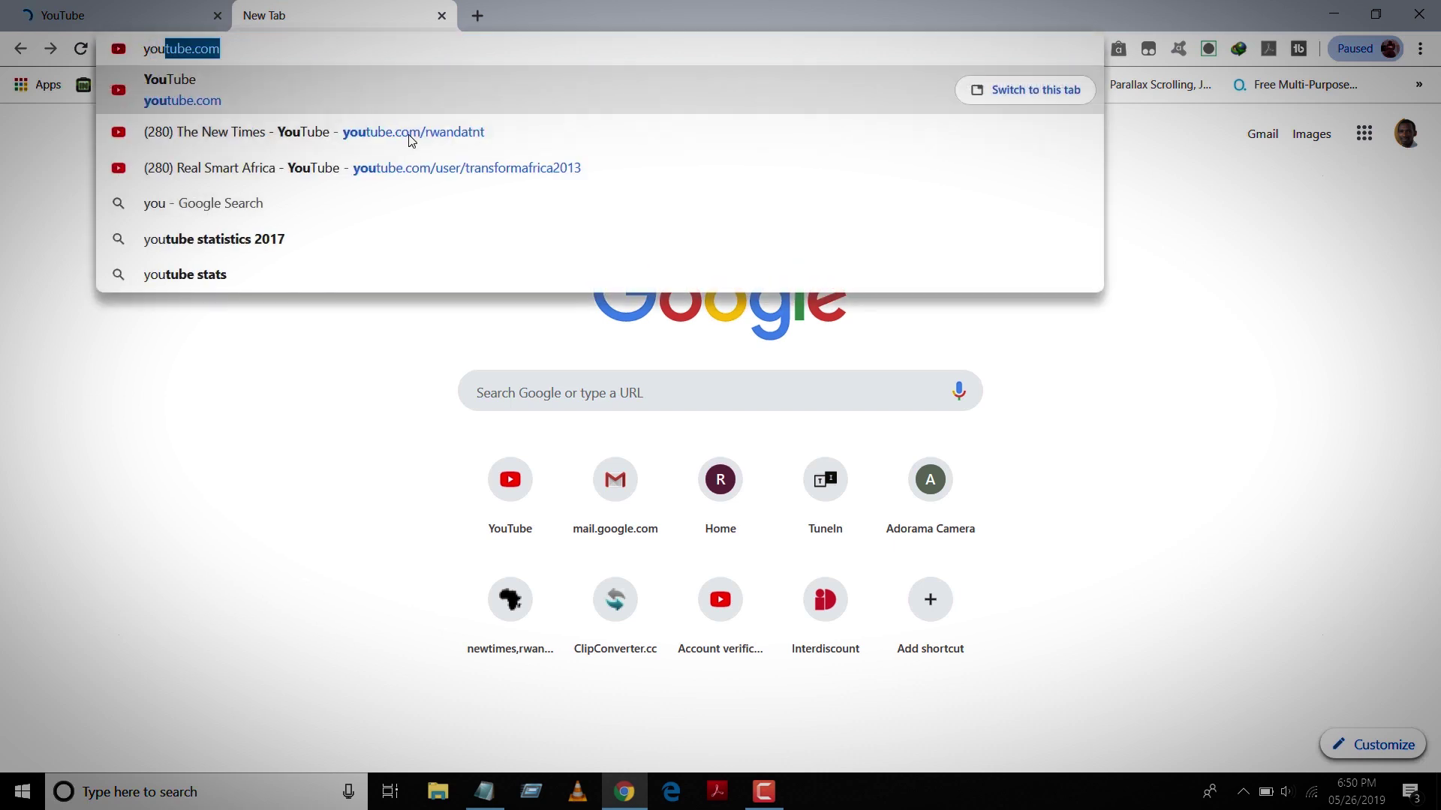
{"action": "key", "text": "Return"}
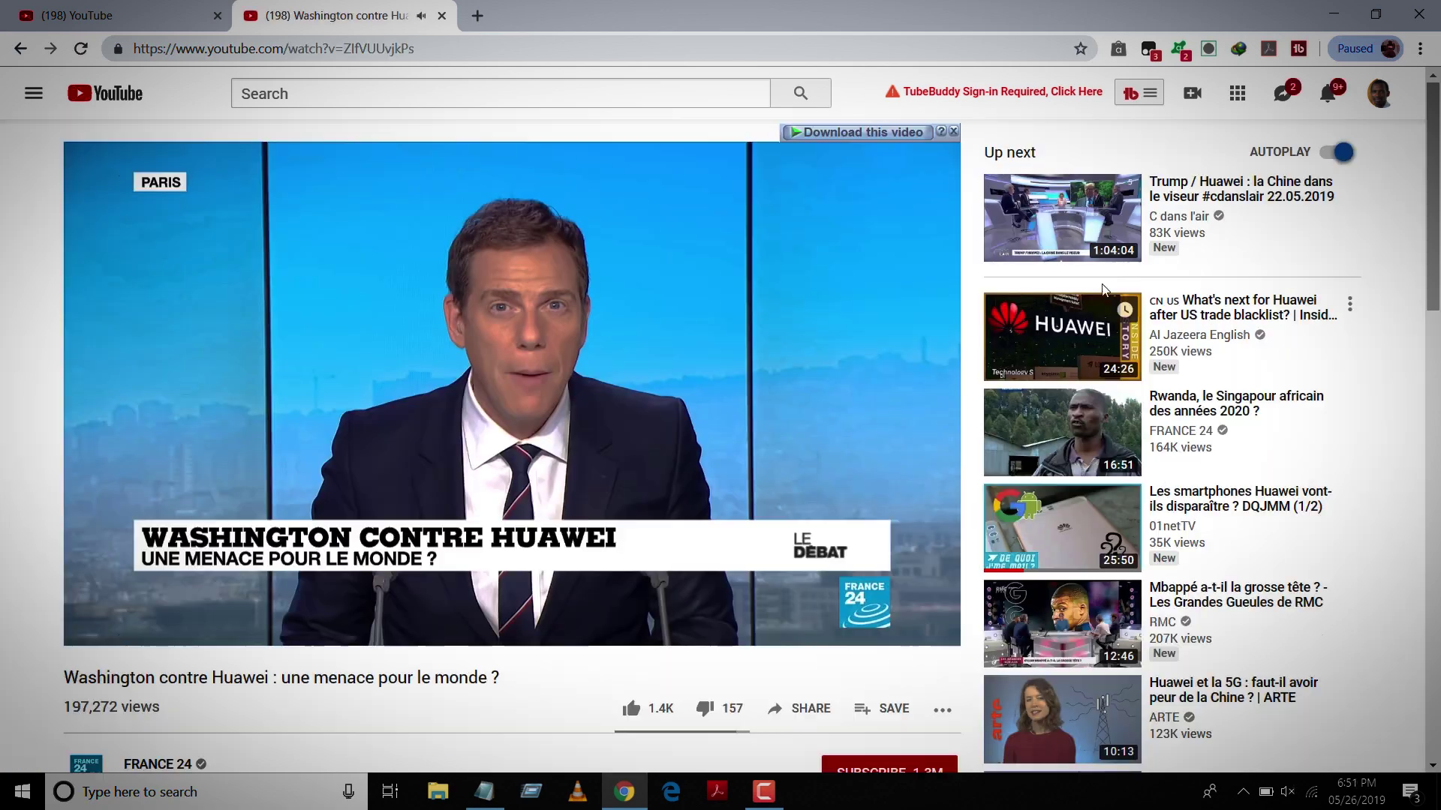
{"action": "left_click", "coordinate": [1180, 204]}
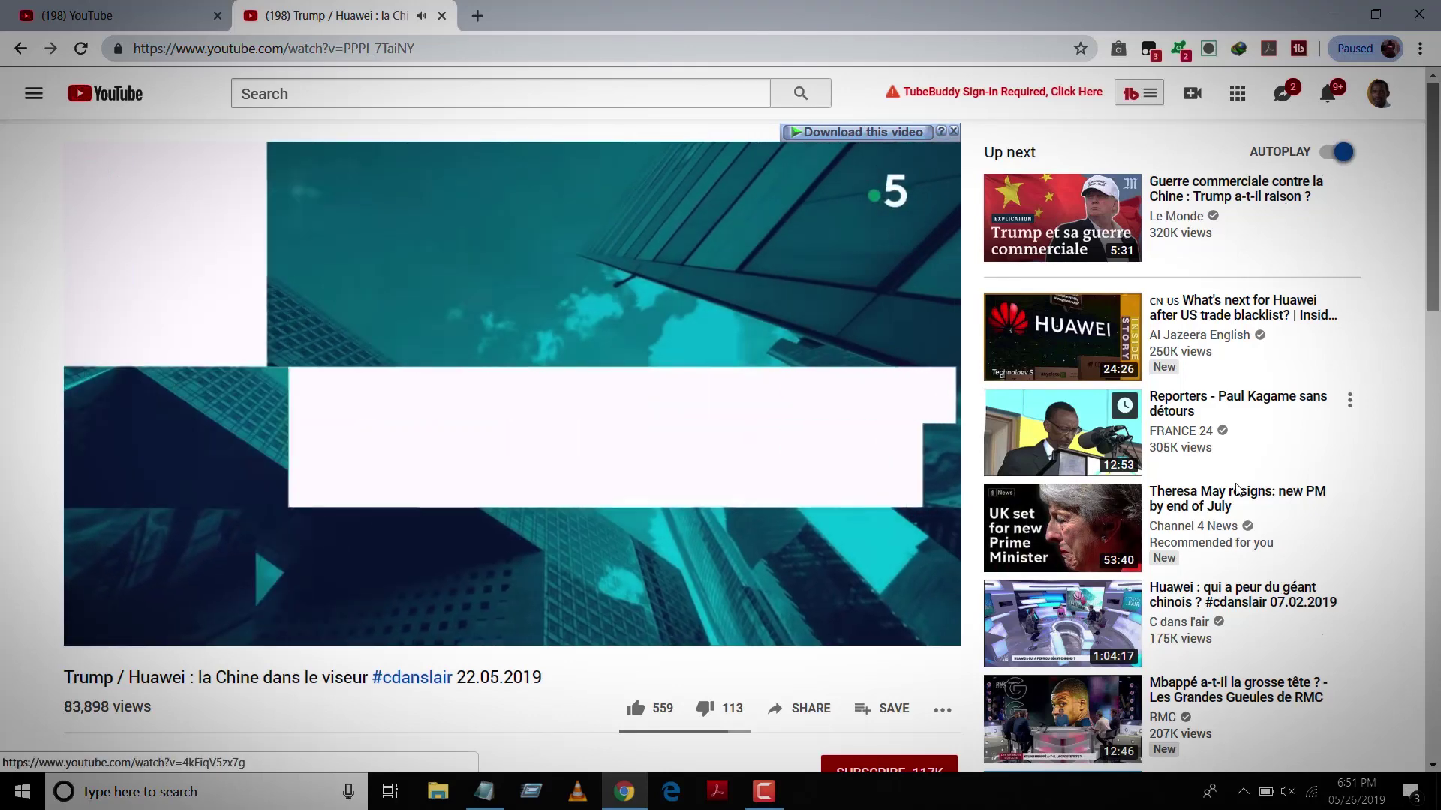
{"action": "left_click", "coordinate": [1236, 492]}
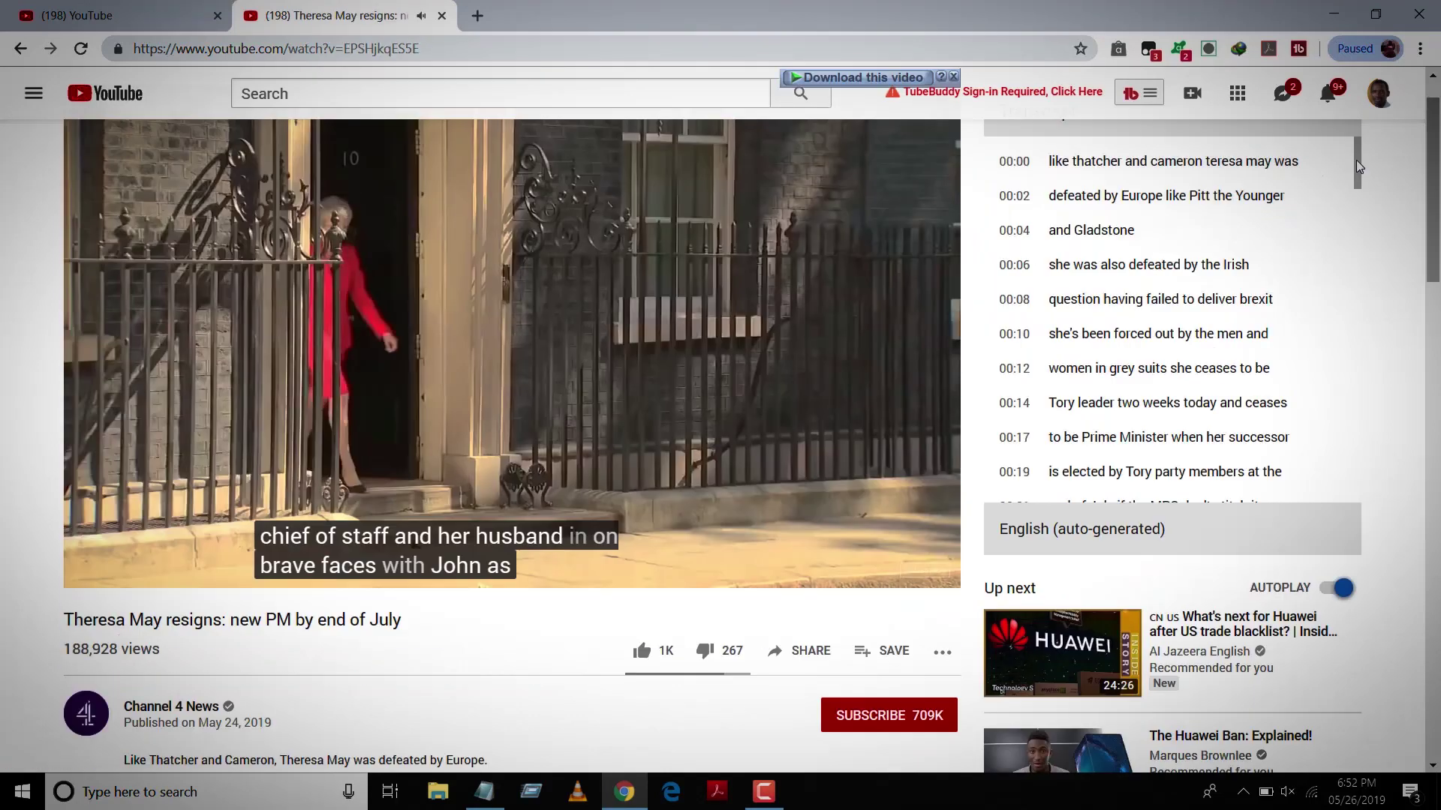
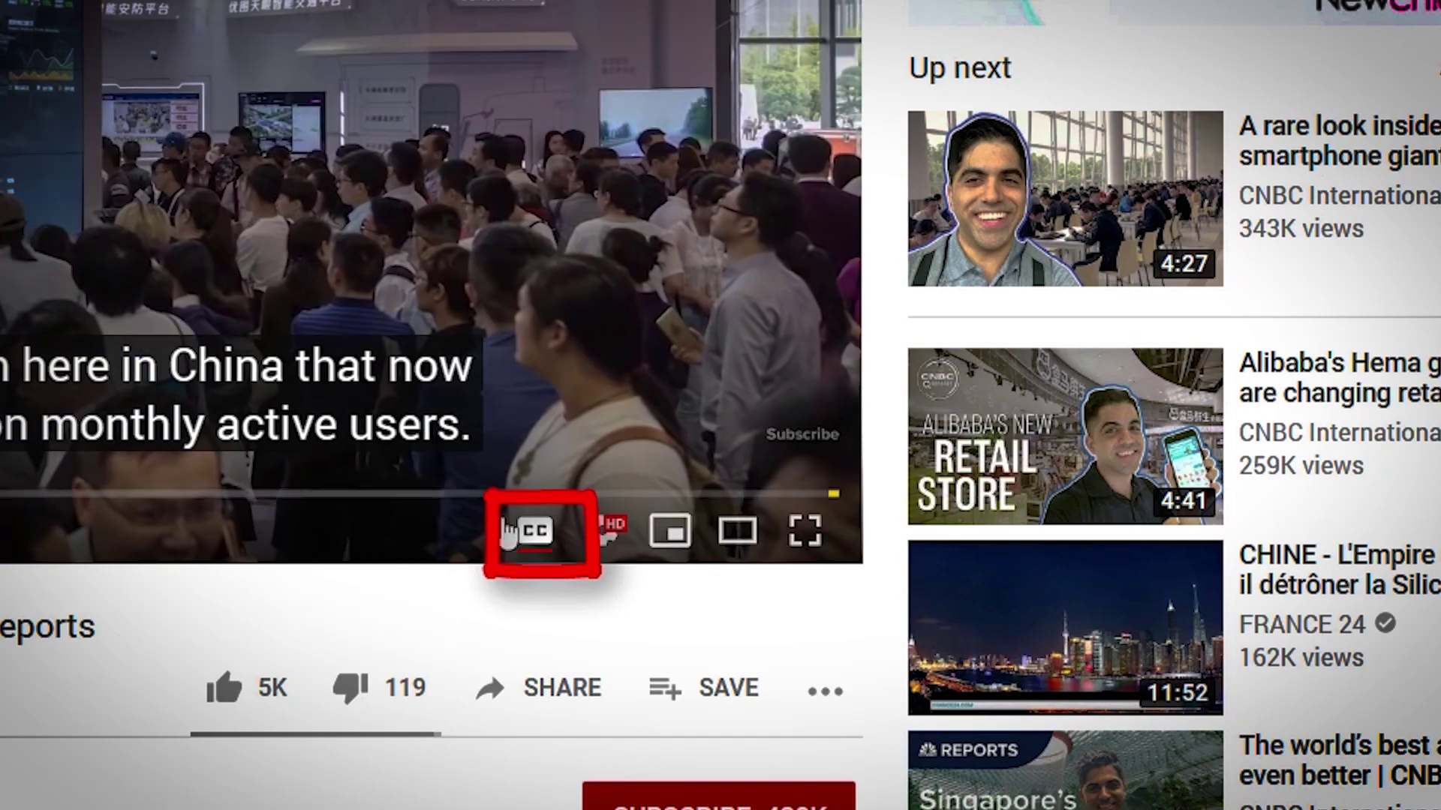
Turn on closed captions for the CNBC video about Tencent's vertical campus and open its Subtitles/CC options
{"action": "left_click", "coordinate": [535, 533]}
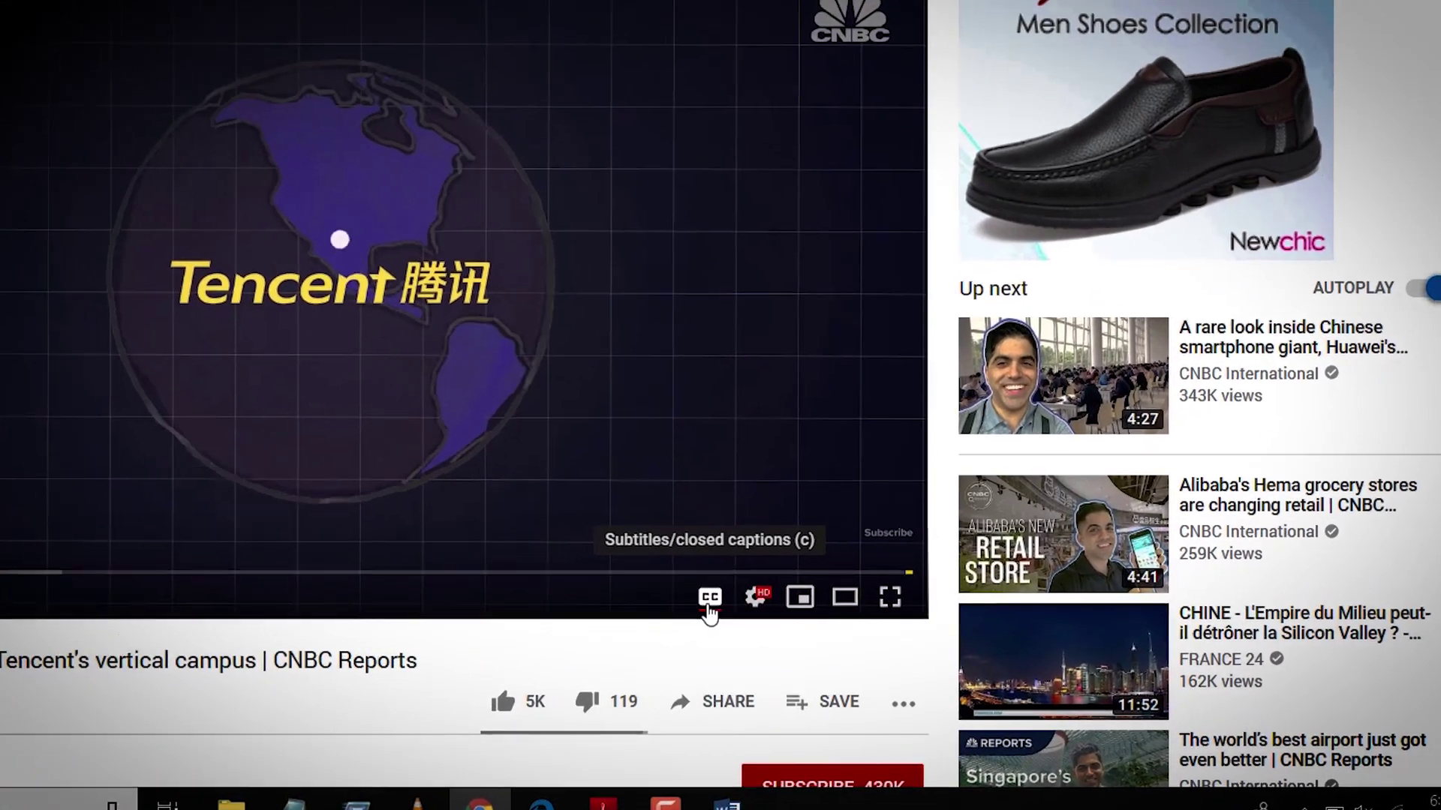
{"action": "left_click", "coordinate": [797, 632]}
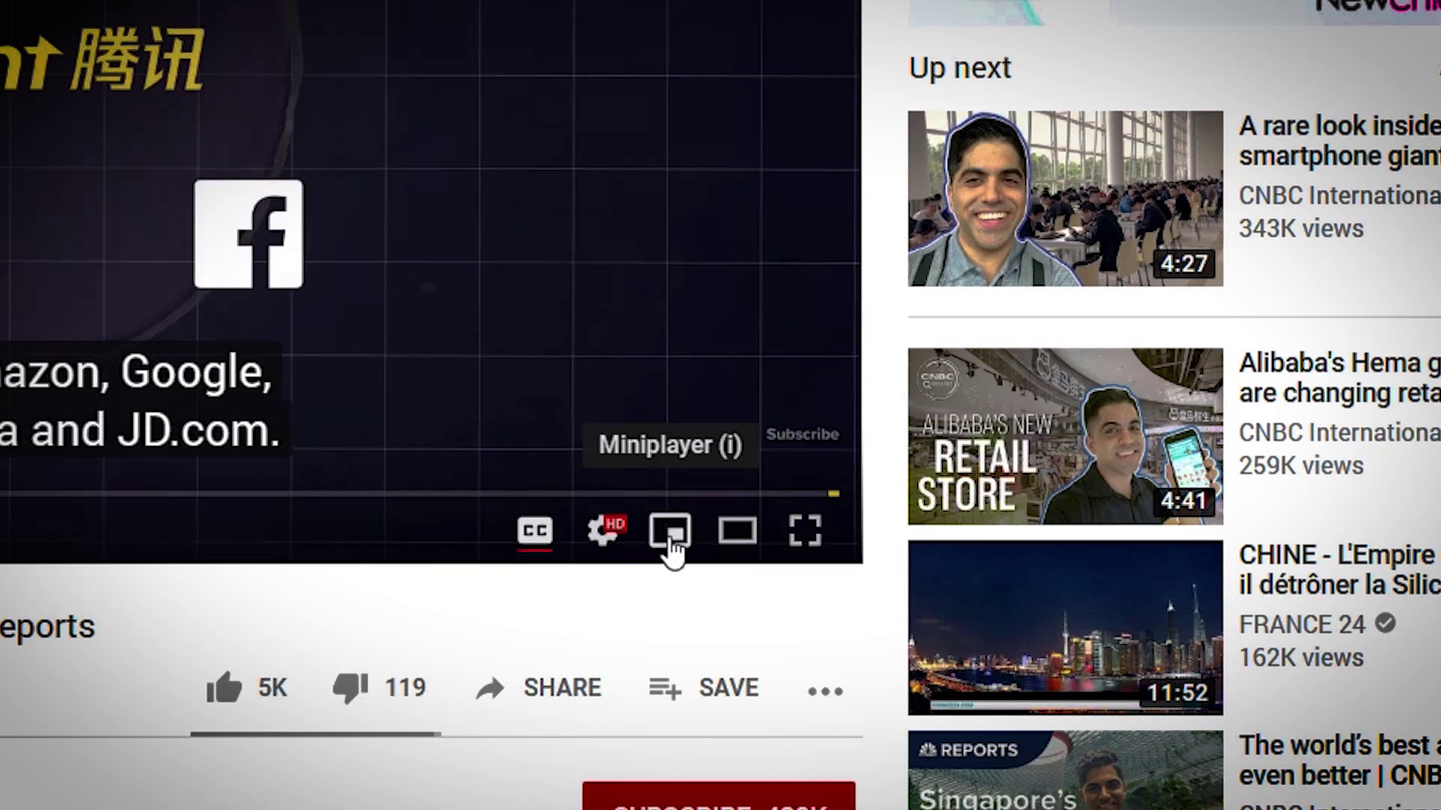
{"action": "left_click", "coordinate": [604, 532]}
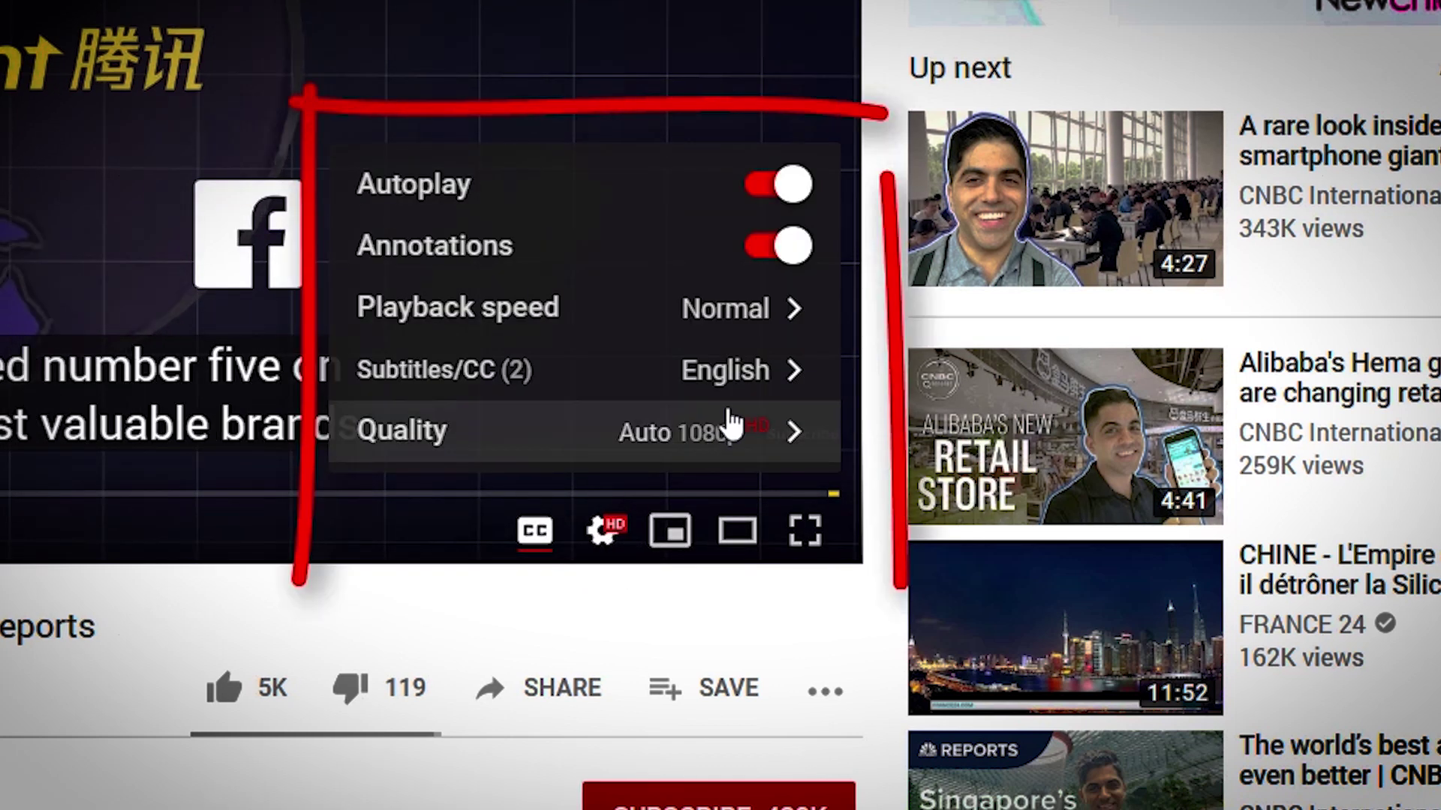
{"action": "left_click", "coordinate": [789, 385]}
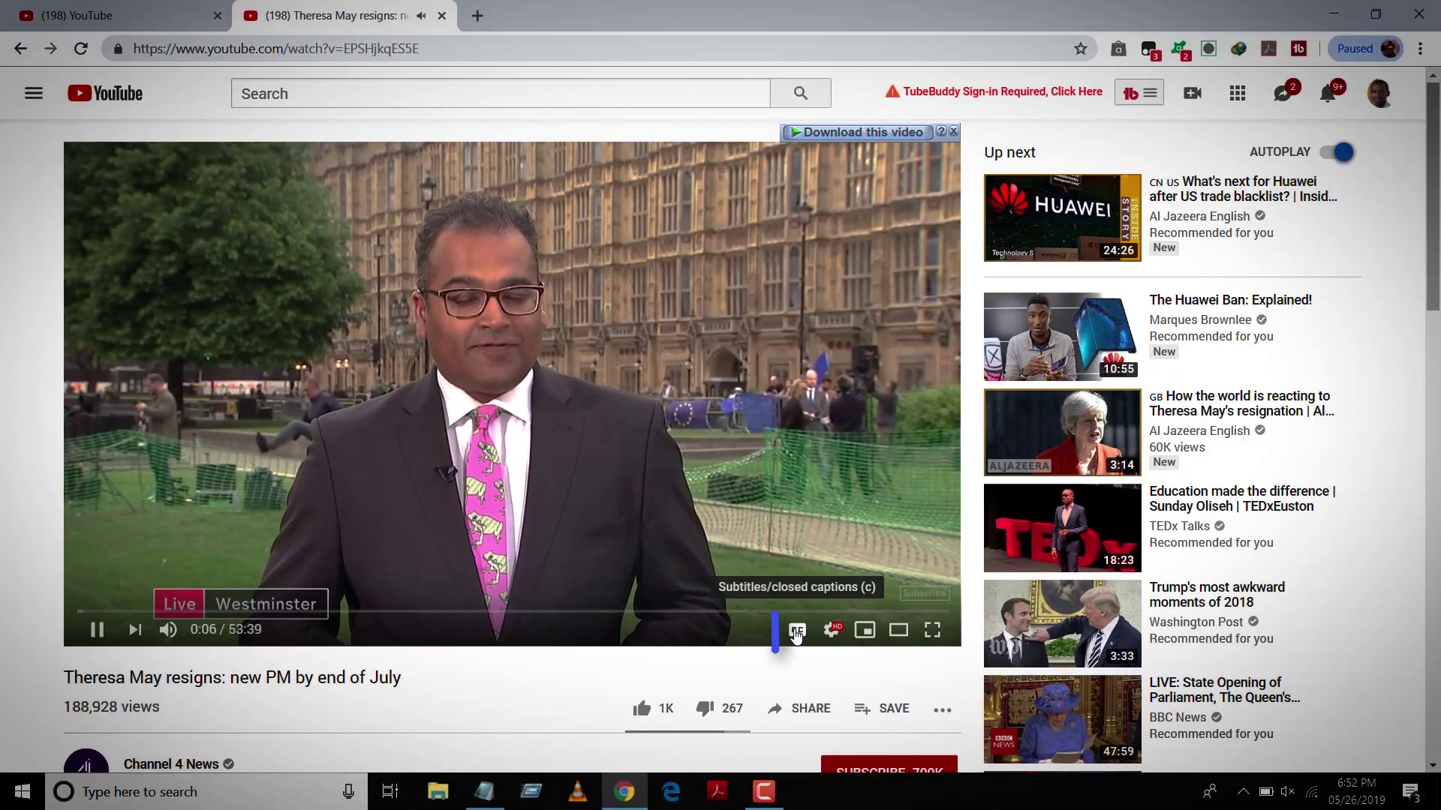
Turn on closed captions for the Theresa May resignation video and open its transcript
{"action": "left_click", "coordinate": [797, 632]}
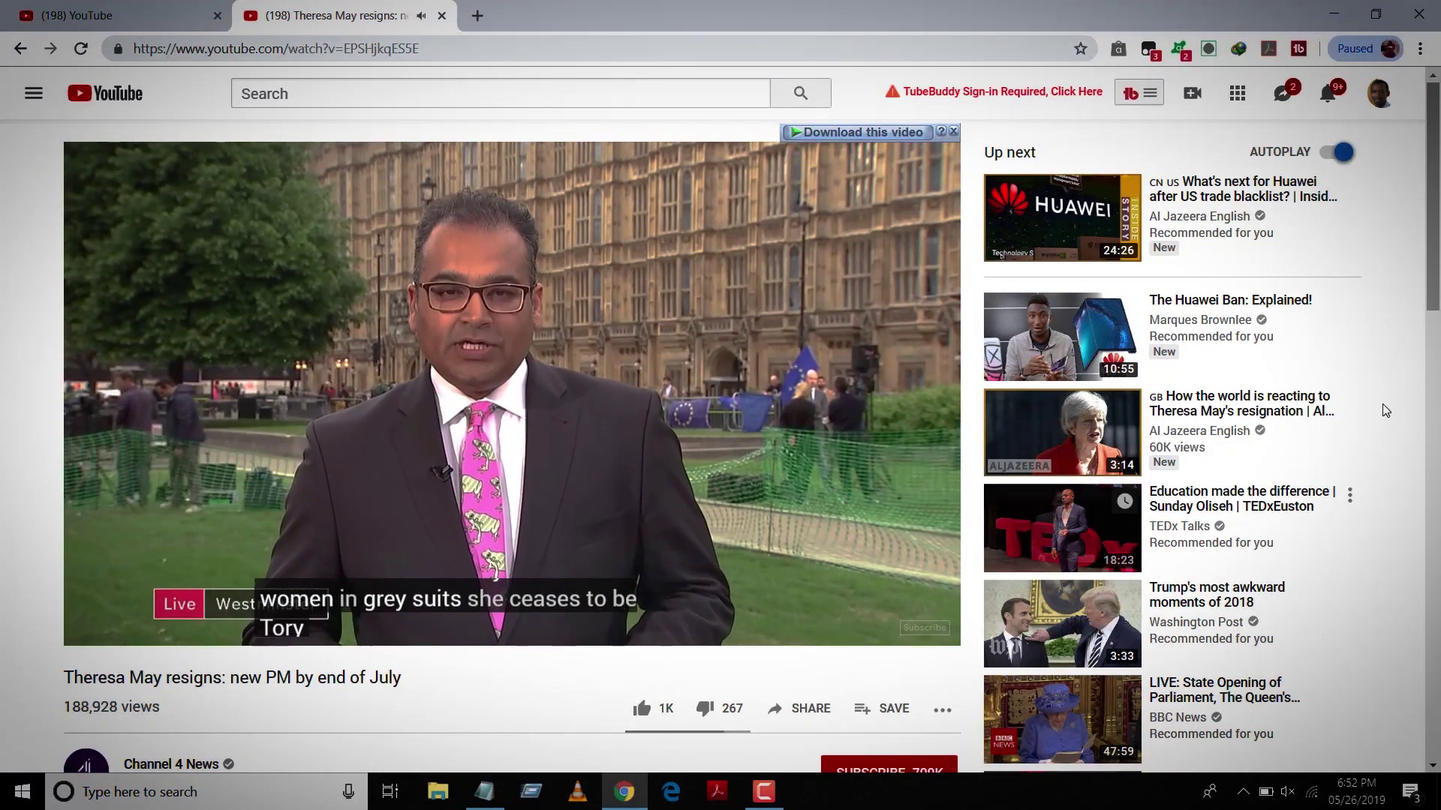
{"action": "left_click_drag", "start_coordinate": [1432, 272], "coordinate": [1430, 291]}
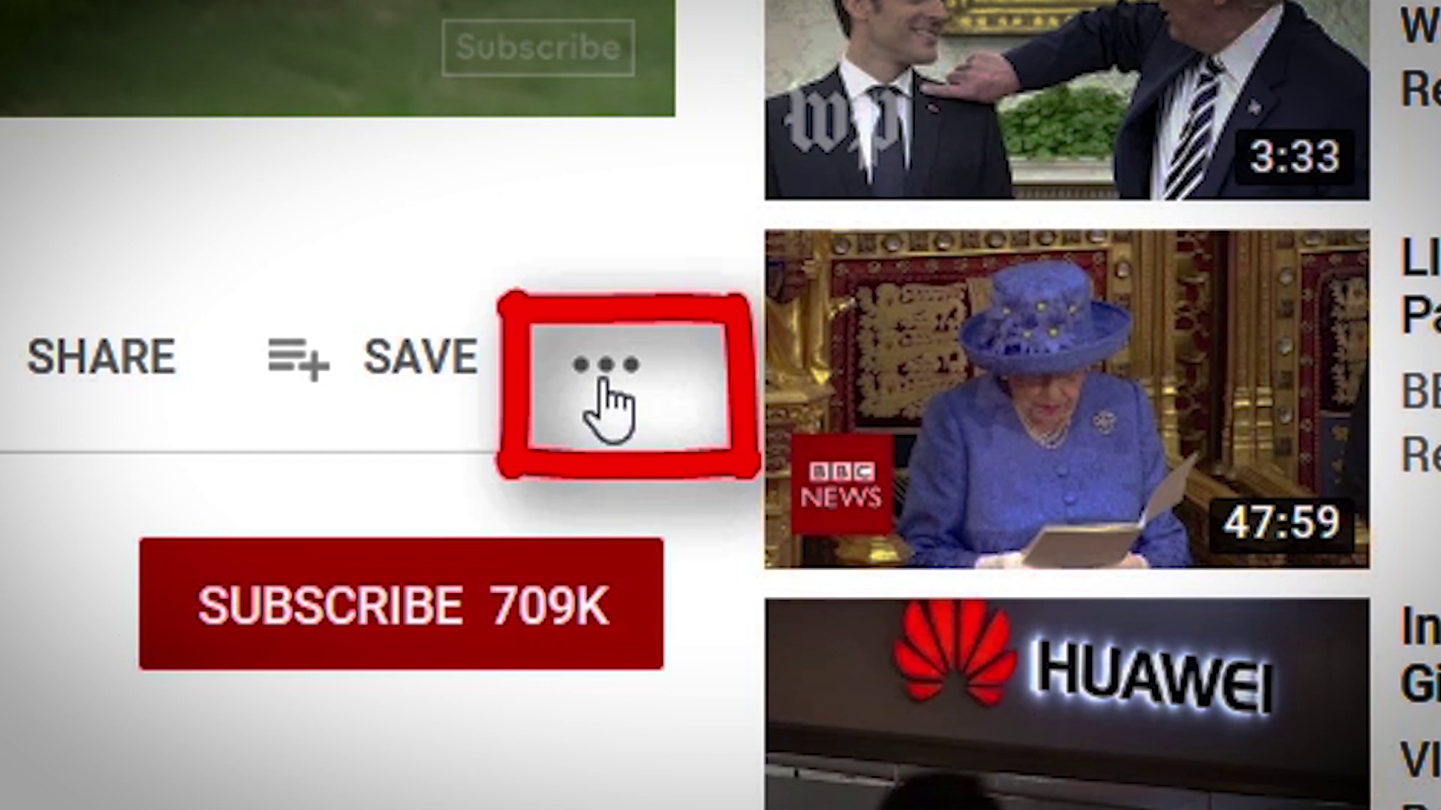
{"action": "left_click", "coordinate": [605, 383]}
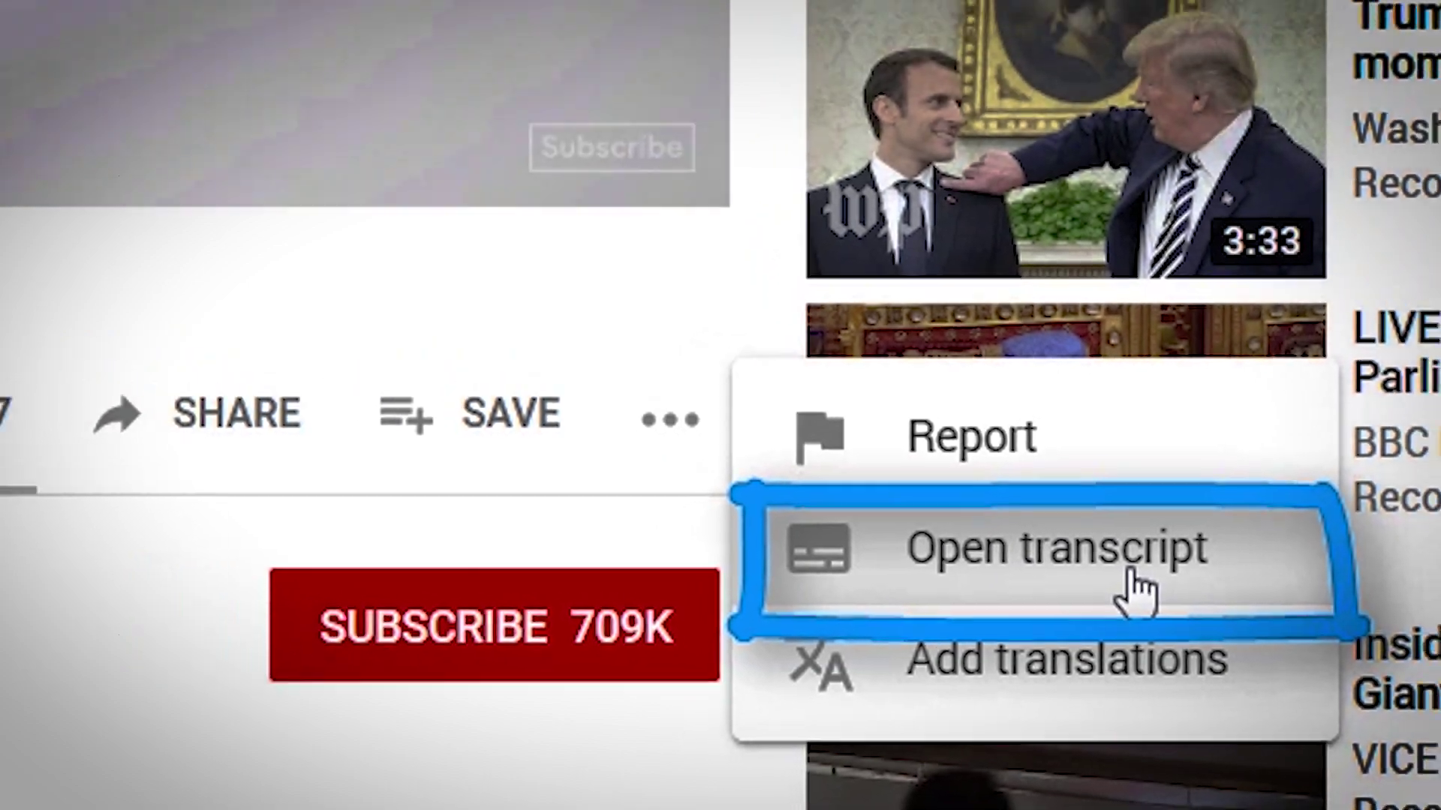
{"action": "left_click", "coordinate": [1142, 541]}
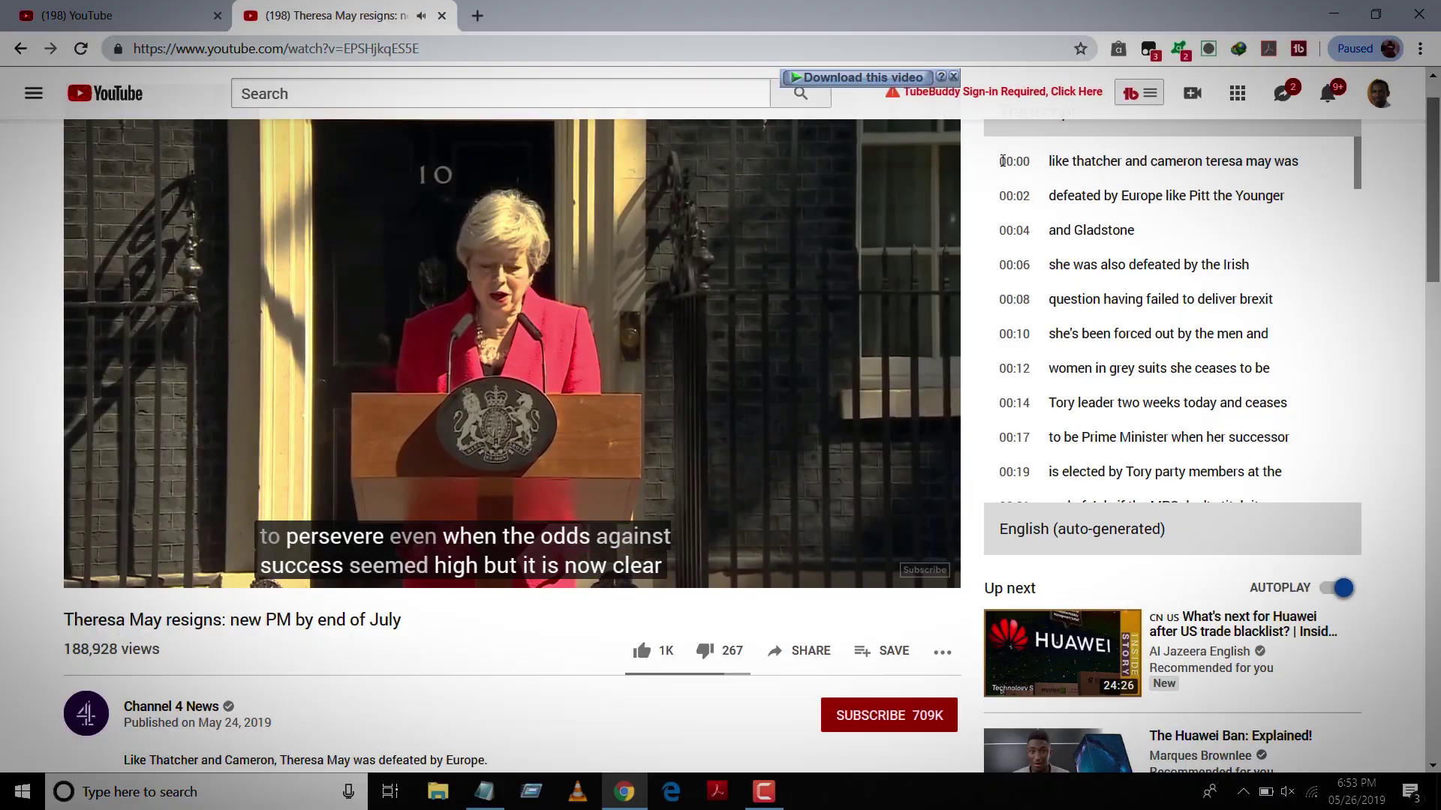
Copy the transcript lines from 00:00 to 03:14 and open a blank, maximized document in Word 2016
{"action": "mouse_move", "coordinate": [1002, 161]}
{"action": "left_mouse_down"}
{"action": "mouse_move", "coordinate": [1051, 231]}
{"action": "mouse_move", "coordinate": [1066, 367]}
{"action": "mouse_move", "coordinate": [1141, 517]}
{"action": "mouse_move", "coordinate": [1163, 527]}
{"action": "left_mouse_up"}
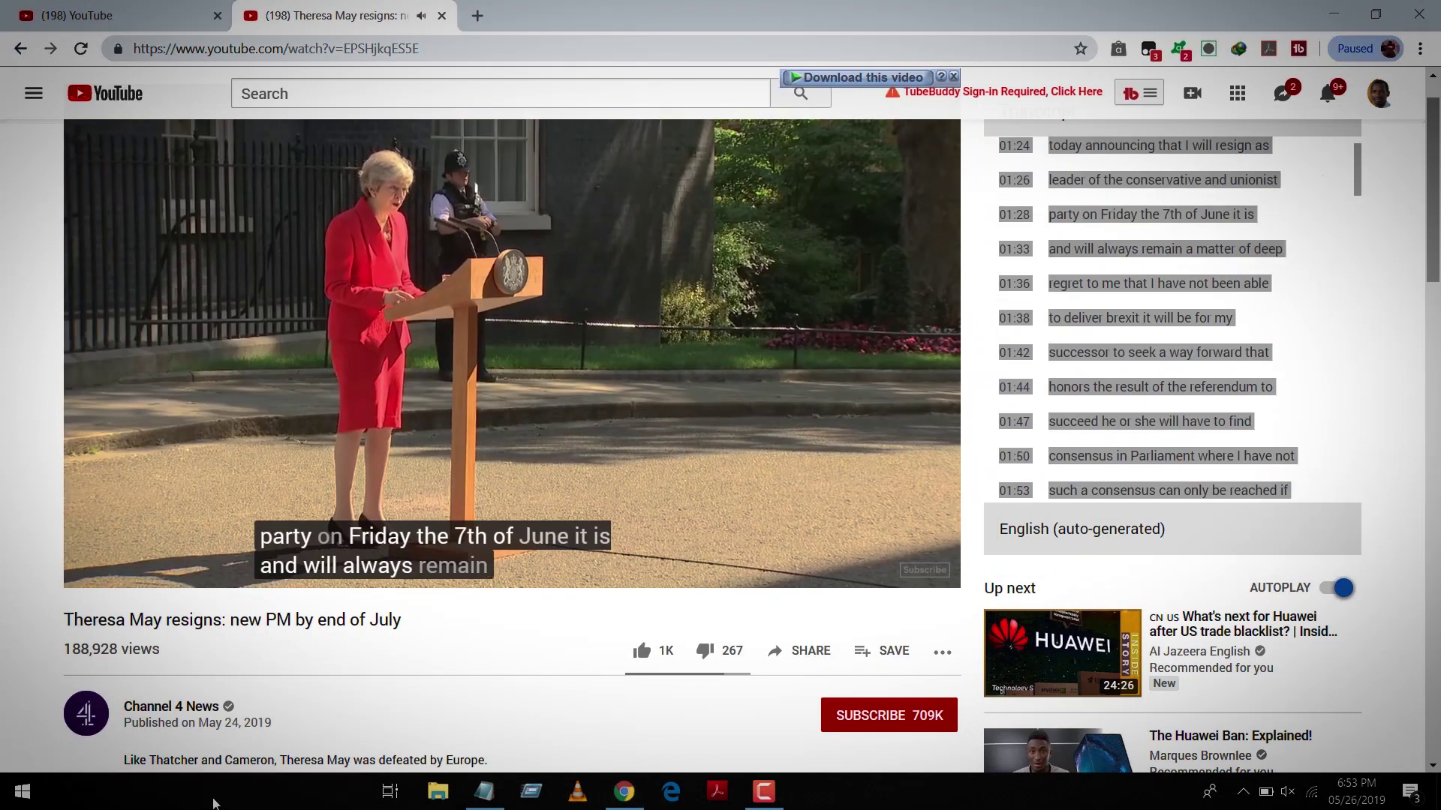
{"action": "left_click", "coordinate": [215, 793]}
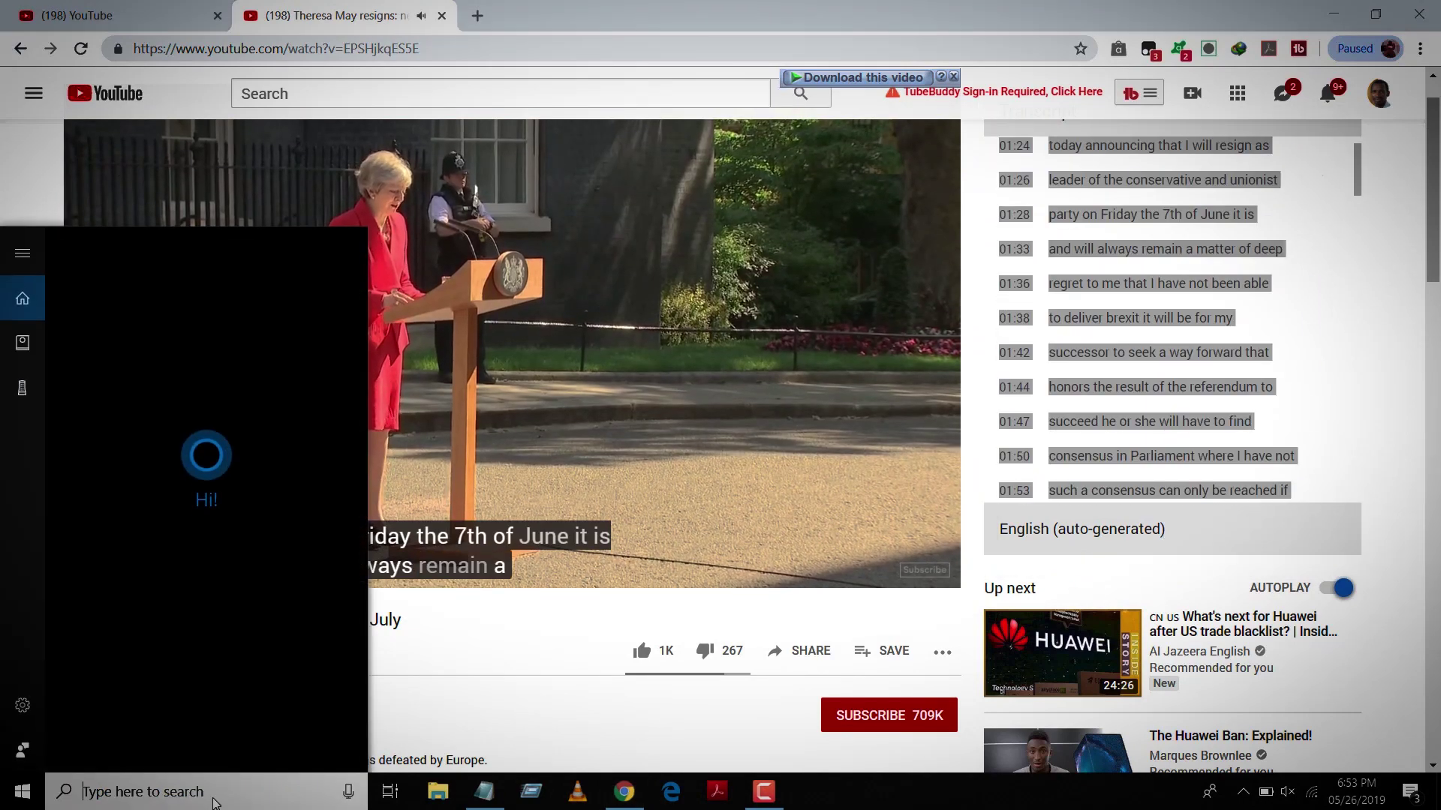
{"action": "type", "text": "word"}
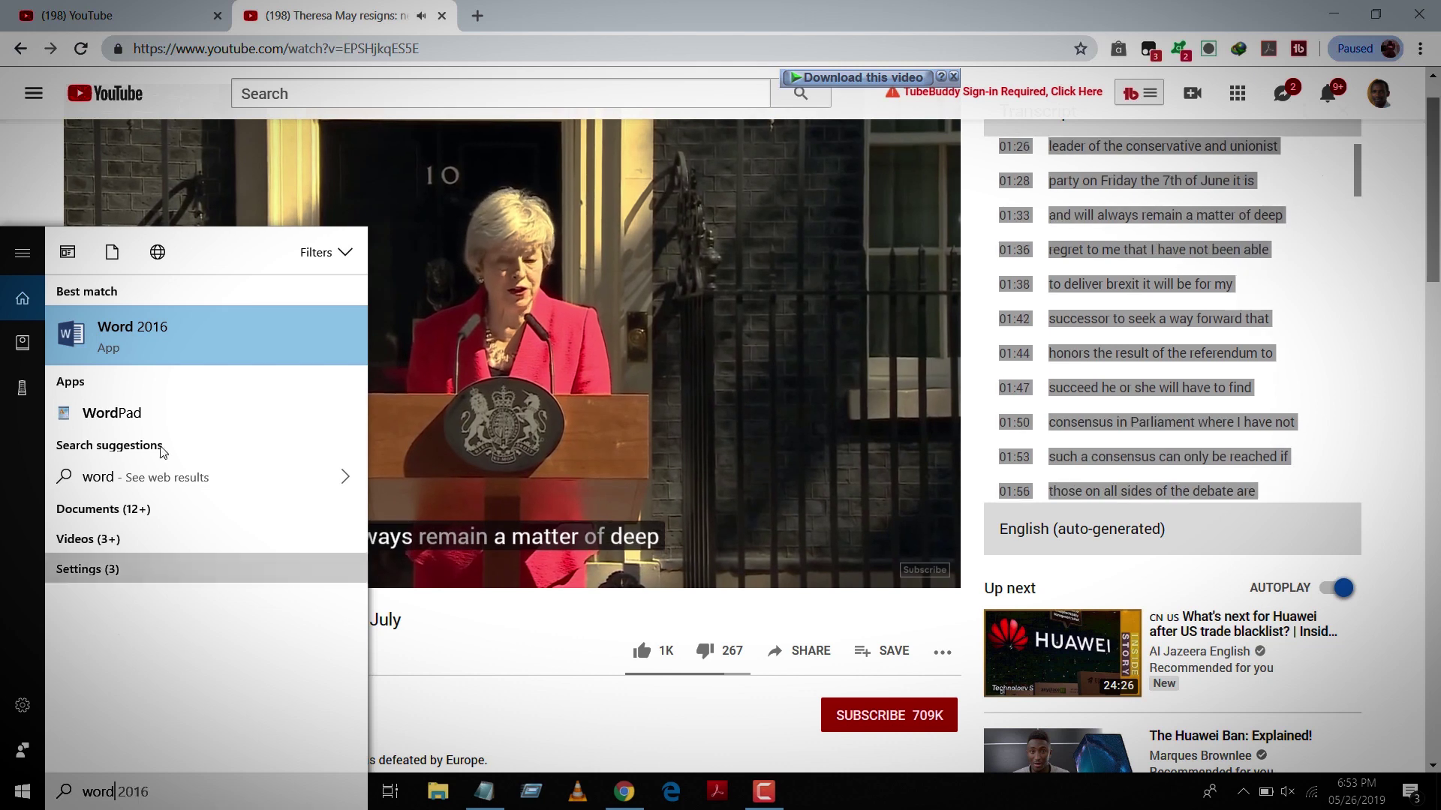
{"action": "key", "text": "Return"}
{"action": "left_click", "coordinate": [558, 293]}
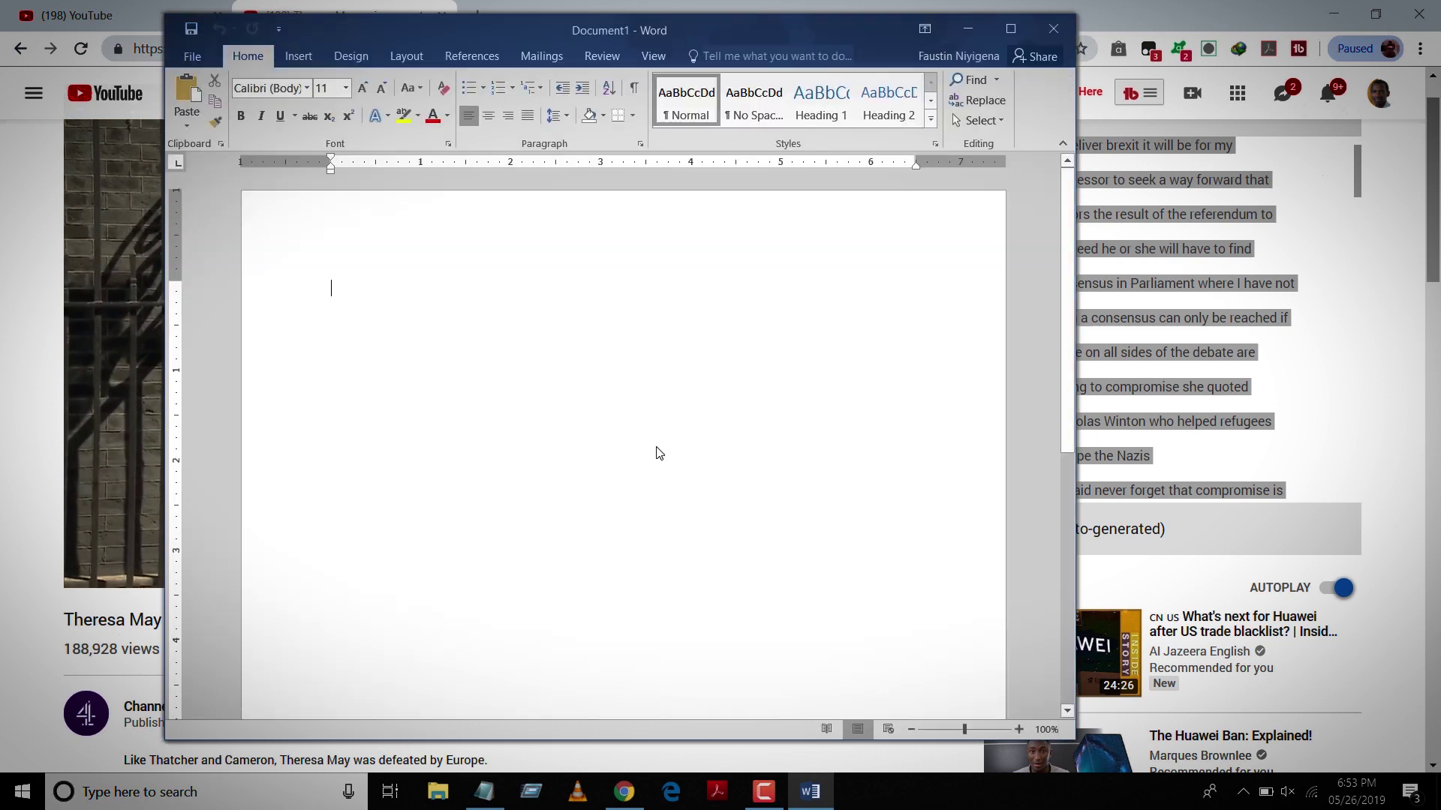
{"action": "left_click", "coordinate": [1010, 29]}
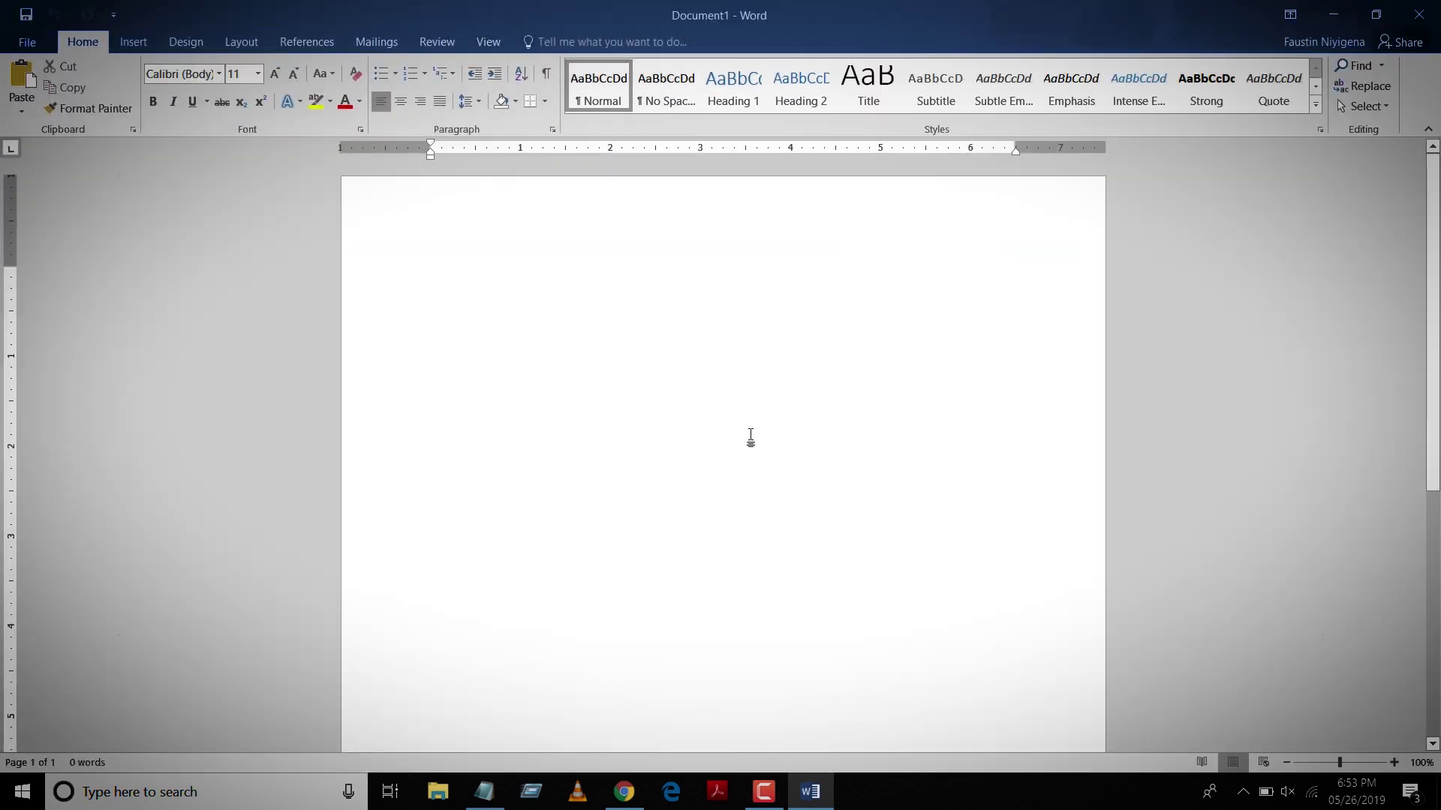
Paste the transcript into the blank document and set all of its text to font size 20
{"action": "key", "text": "ctrl+v"}
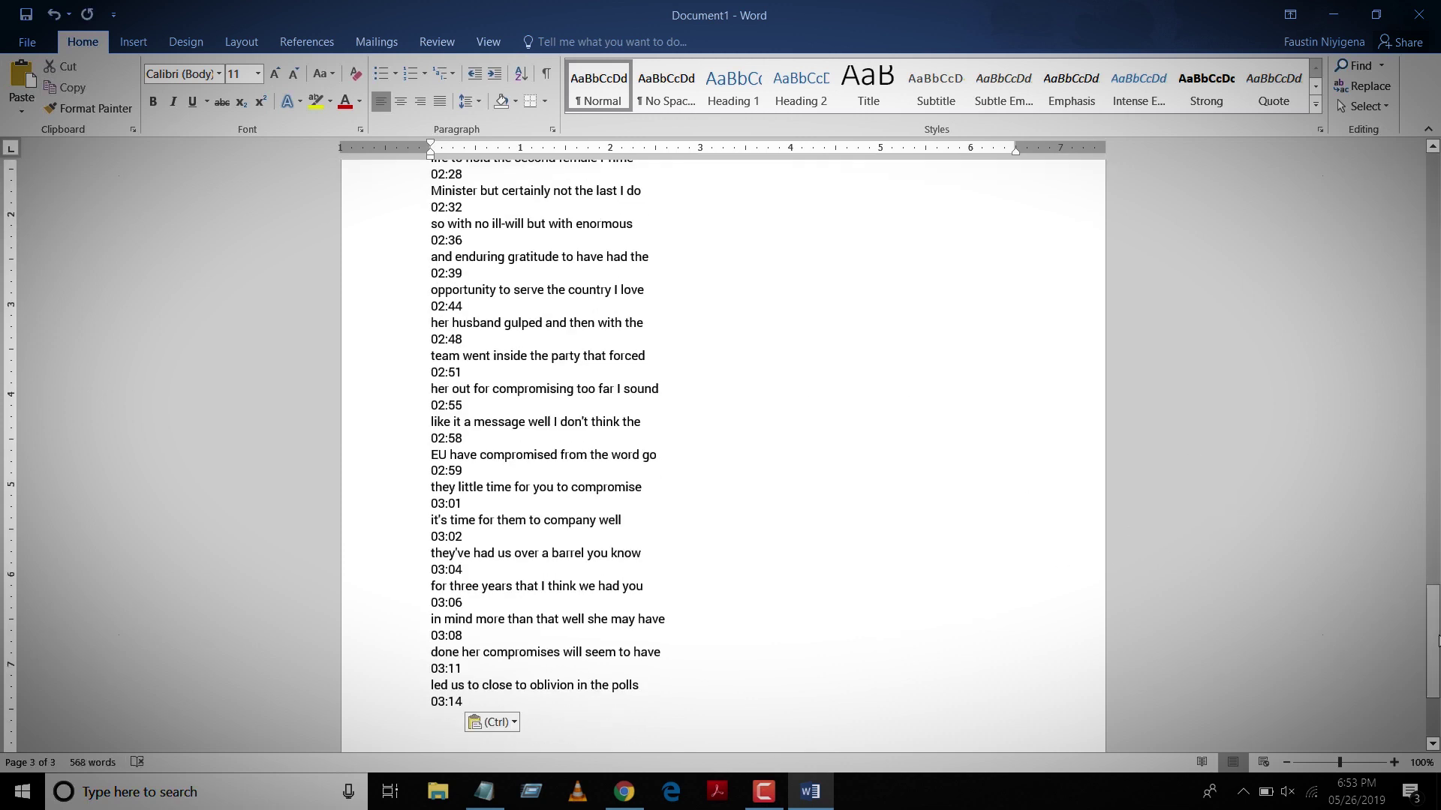
{"action": "left_click_drag", "start_coordinate": [1438, 641], "coordinate": [1428, 189]}
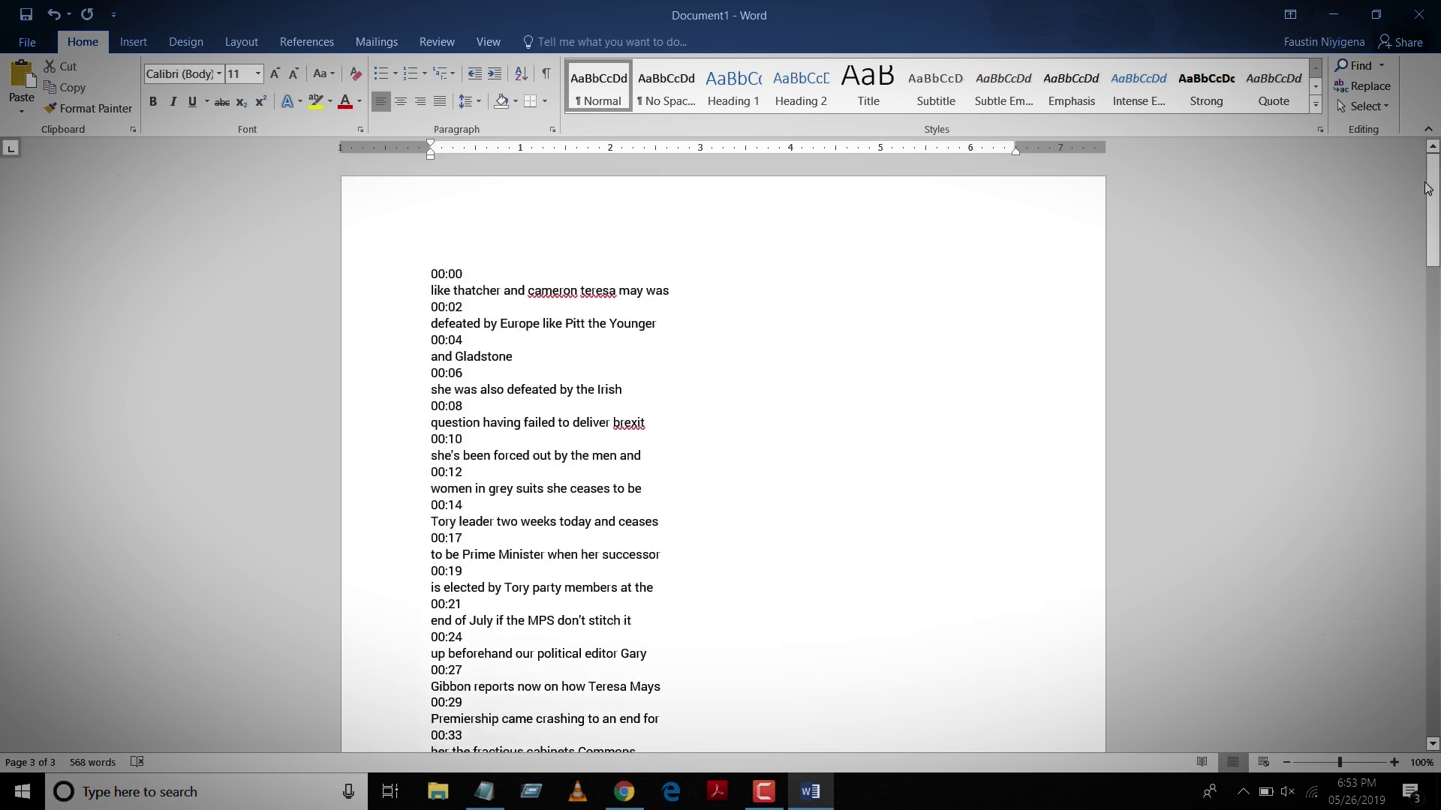
{"action": "key", "text": "ctrl+a"}
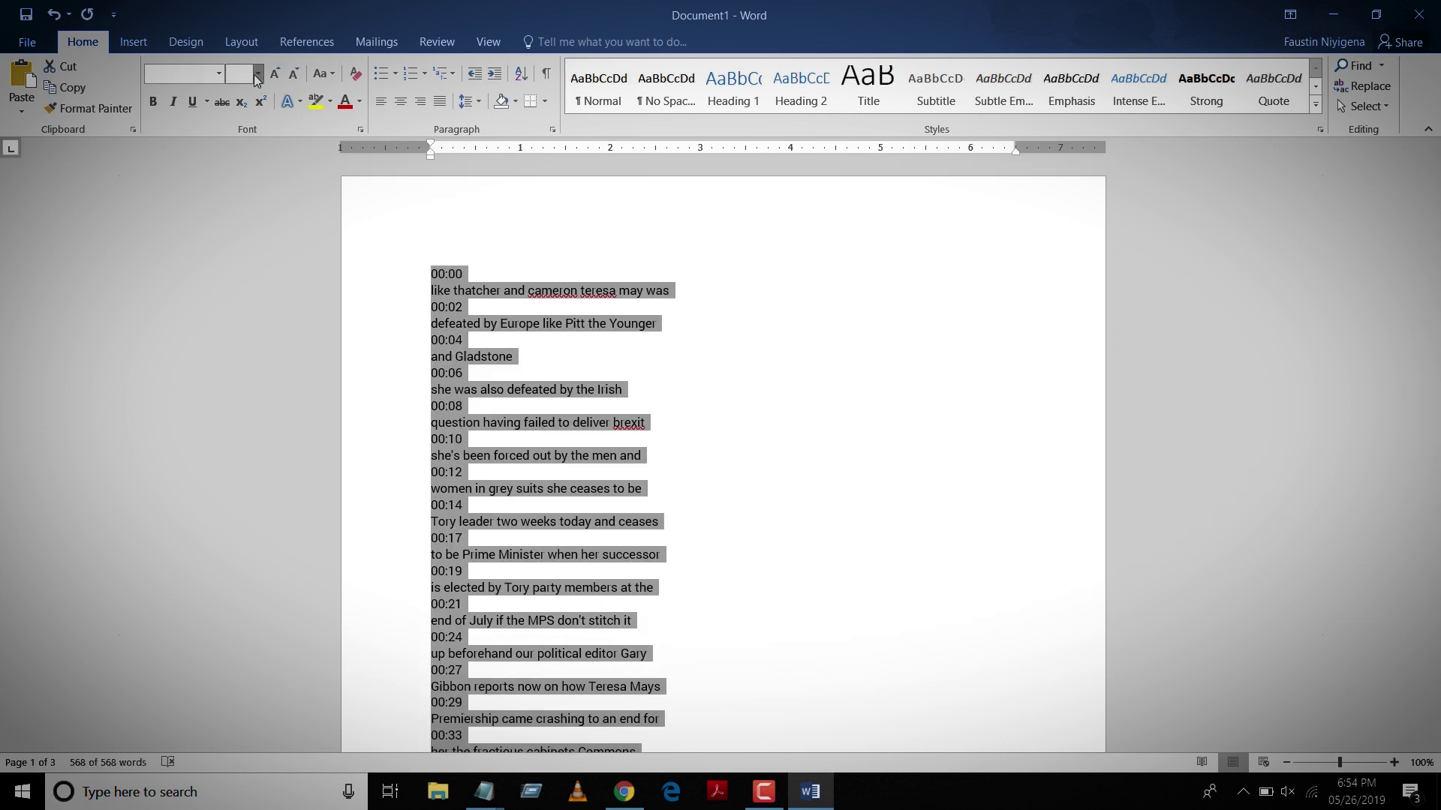
{"action": "left_click", "coordinate": [234, 238]}
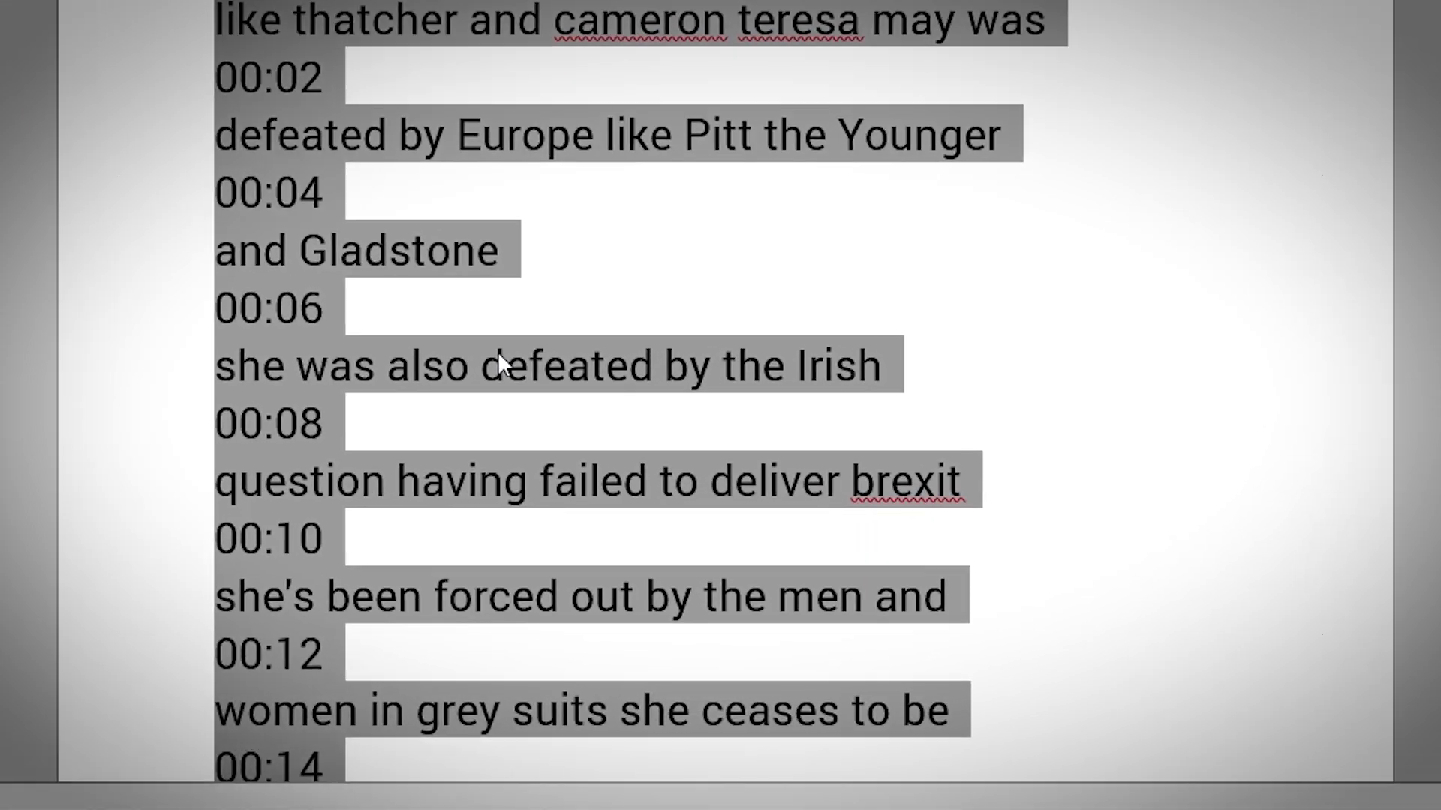
{"action": "left_click", "coordinate": [597, 513]}
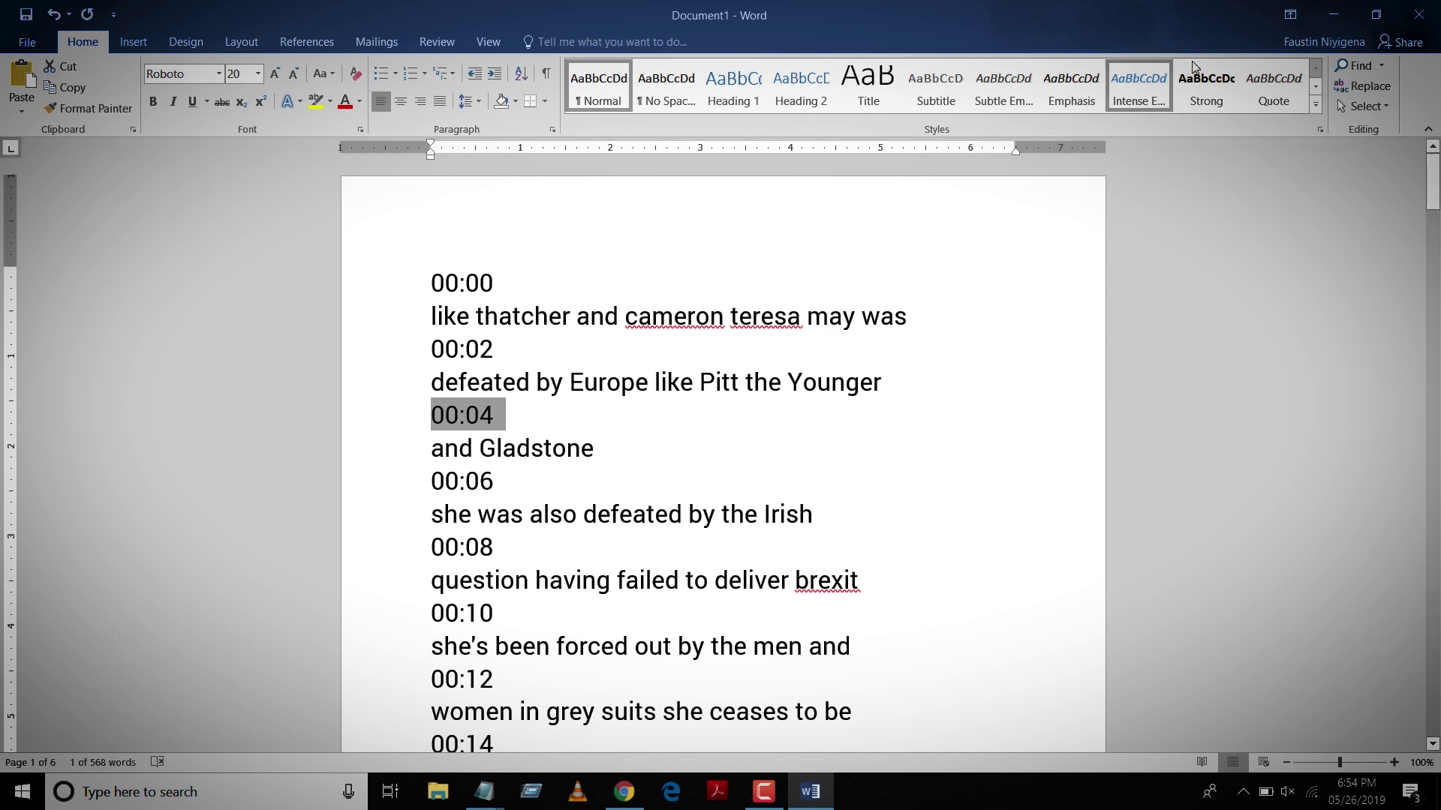
Minimize Word, return to the YouTube transcript in Chrome and clear its text selection
{"action": "left_click", "coordinate": [1332, 21]}
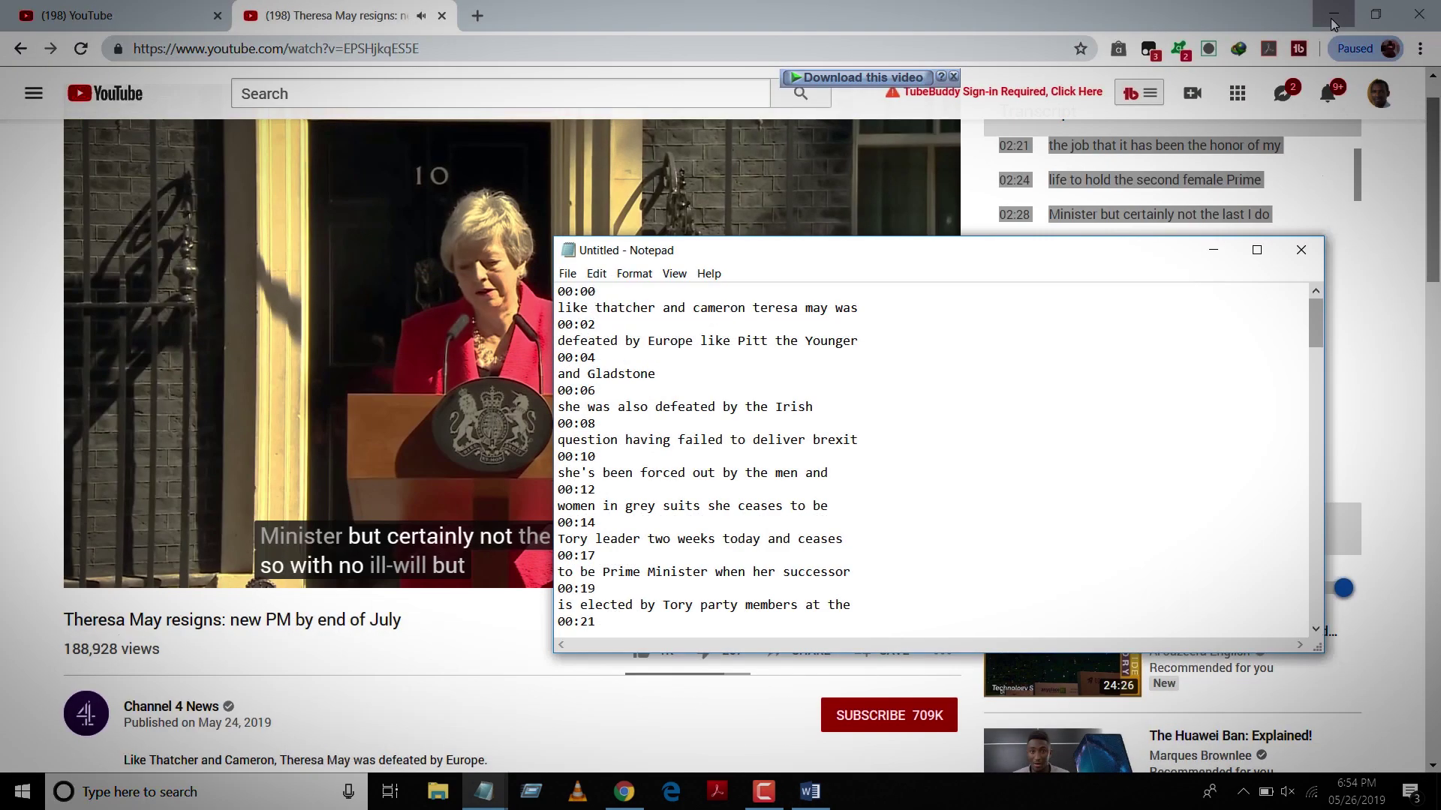
{"action": "left_click", "coordinate": [964, 22]}
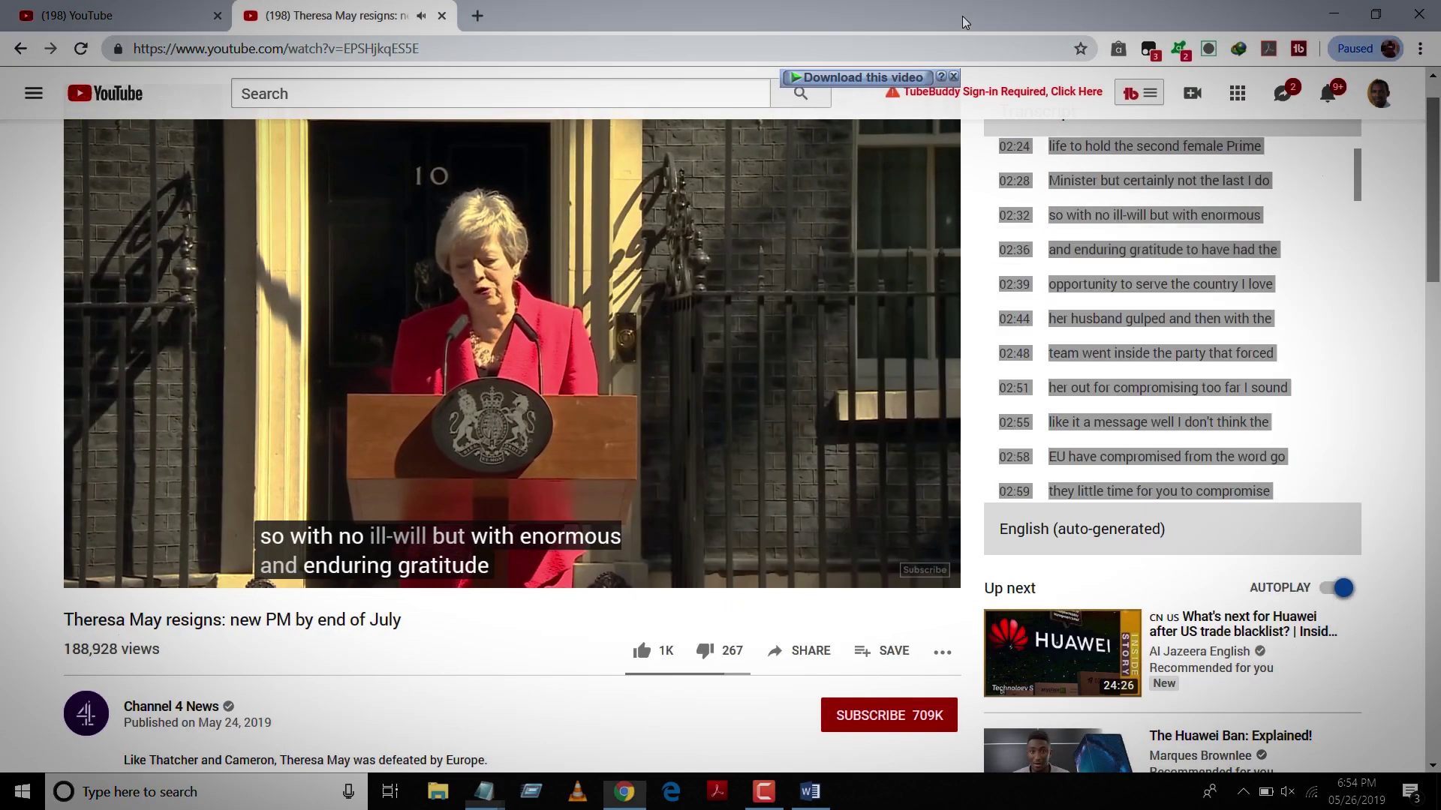
{"action": "left_click_drag", "start_coordinate": [1360, 199], "coordinate": [1358, 160]}
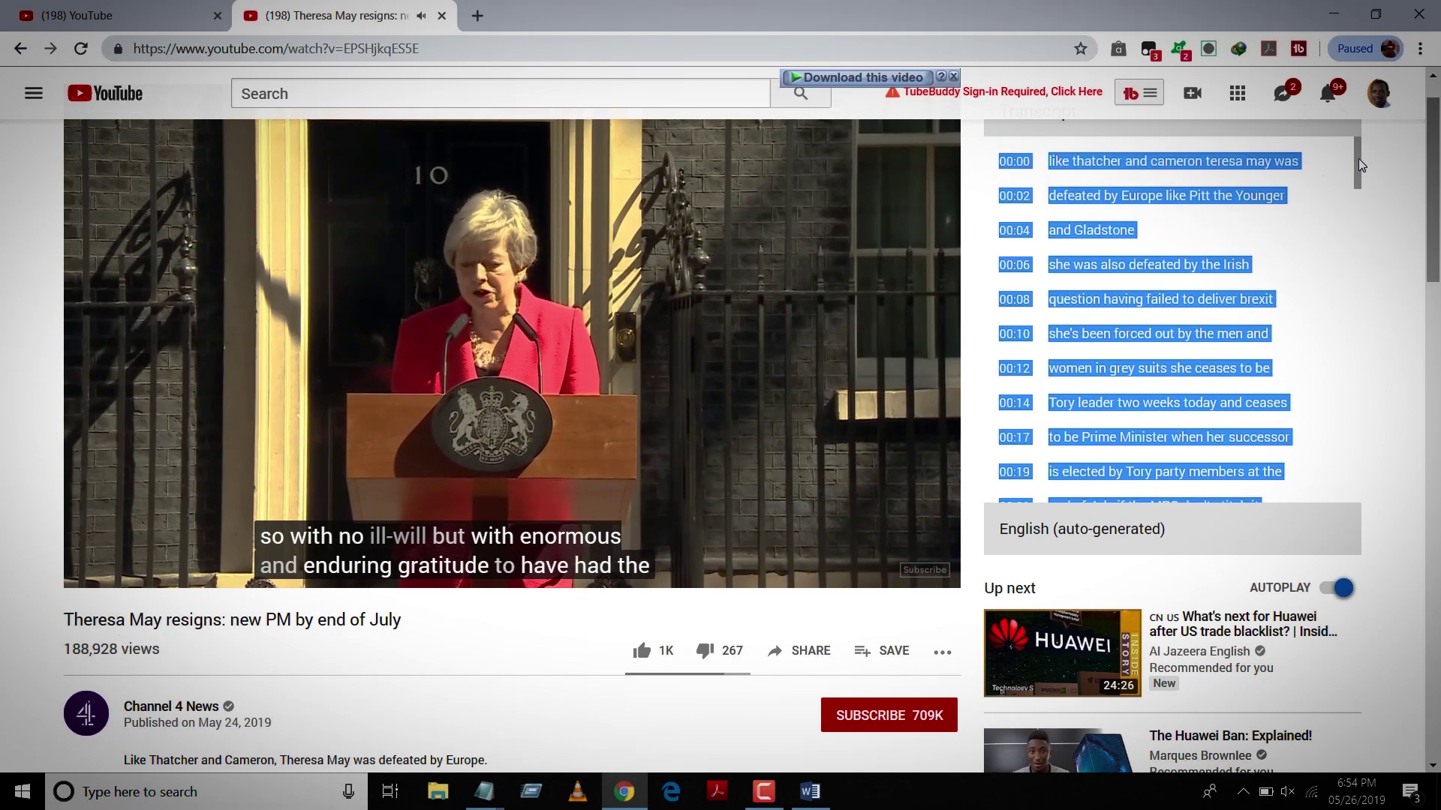
{"action": "left_click", "coordinate": [1315, 181]}
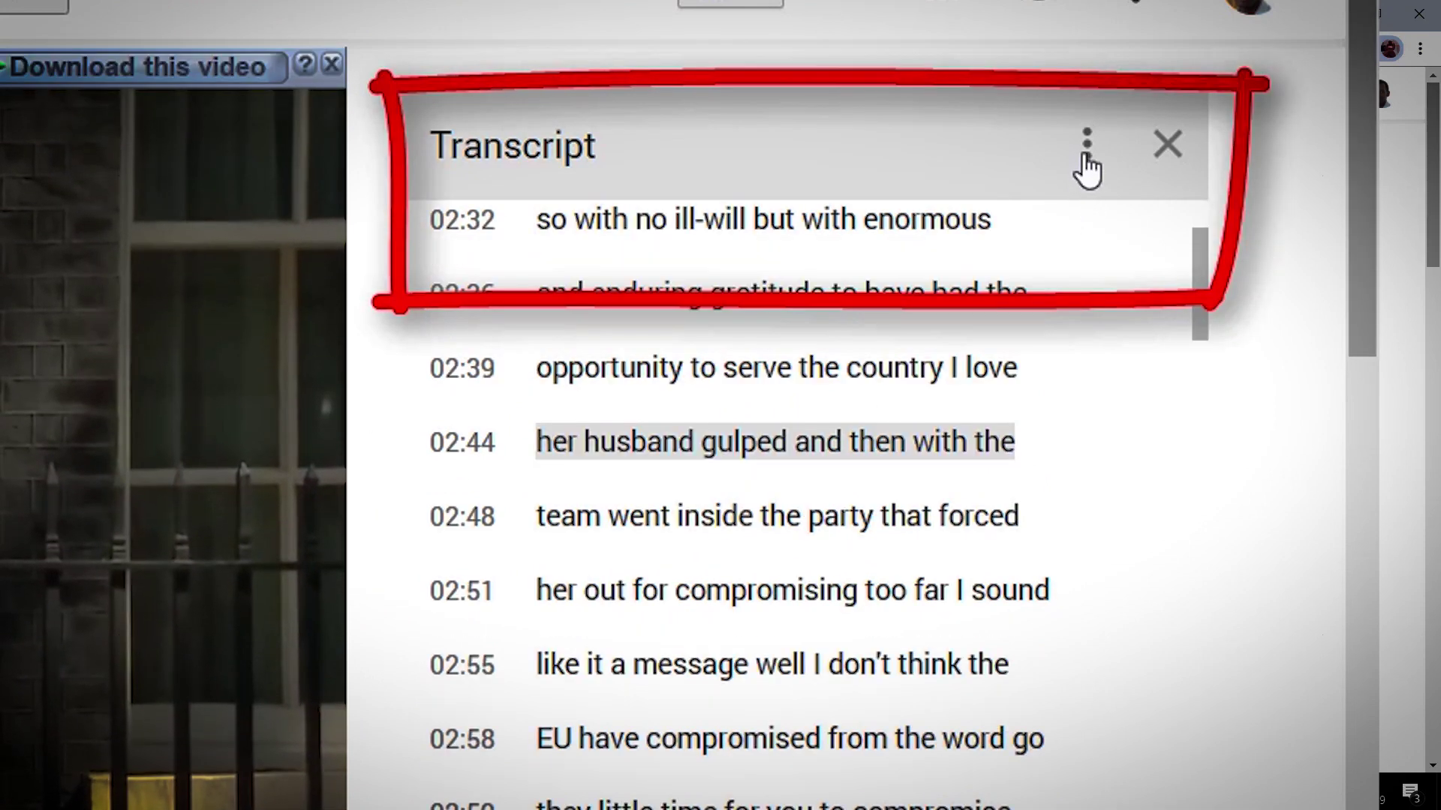
Hide the timestamps in the video's transcript and return to its first line
{"action": "left_click", "coordinate": [1086, 162]}
{"action": "left_click", "coordinate": [1000, 248]}
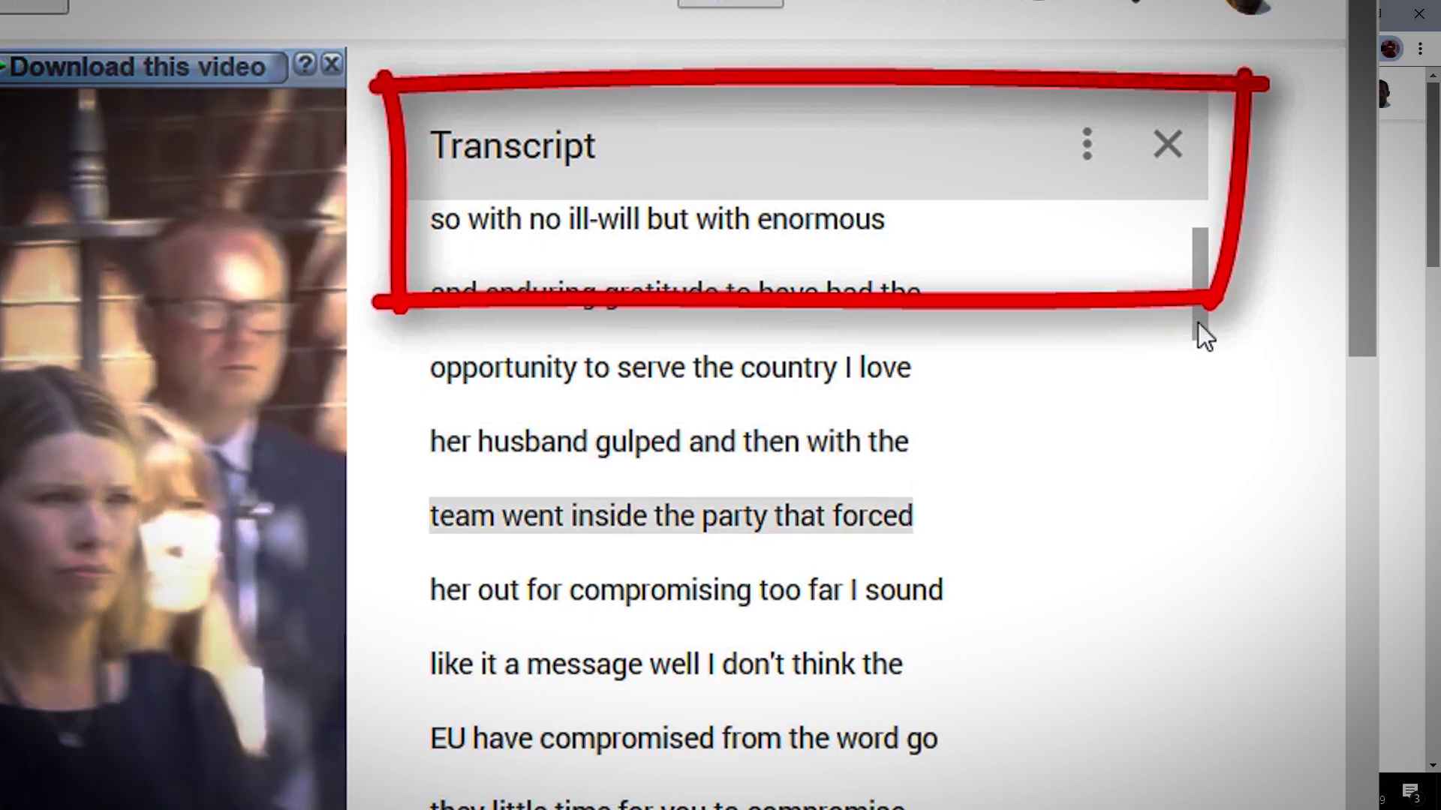
{"action": "left_click_drag", "start_coordinate": [1193, 300], "coordinate": [1190, 234]}
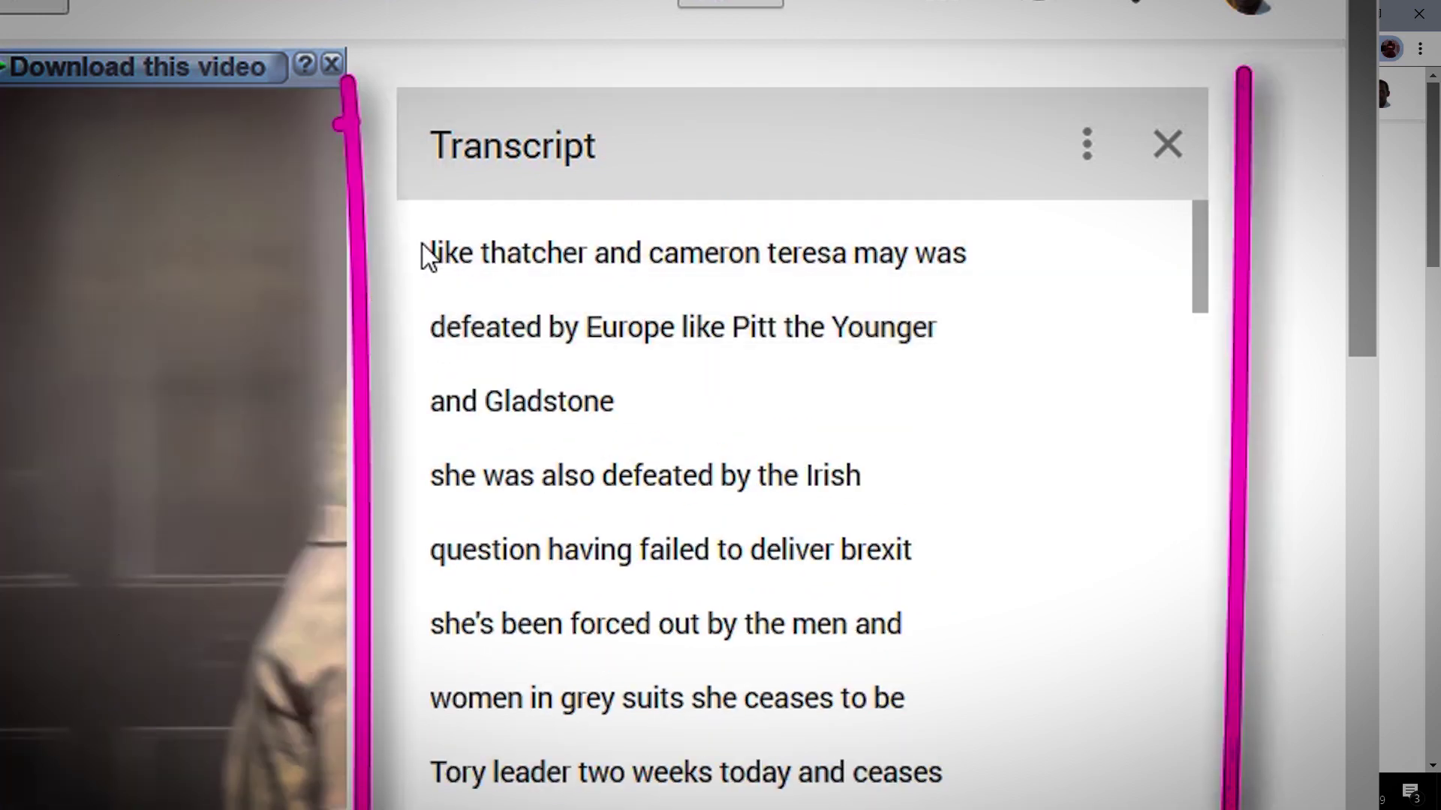
Copy the transcript lines without timestamps from YouTube, starting at the first line, and paste them into the blank Word document
{"action": "left_click_drag", "start_coordinate": [424, 251], "coordinate": [906, 781]}
{"action": "key", "text": "ctrl+c"}
{"action": "left_click", "coordinate": [810, 788]}
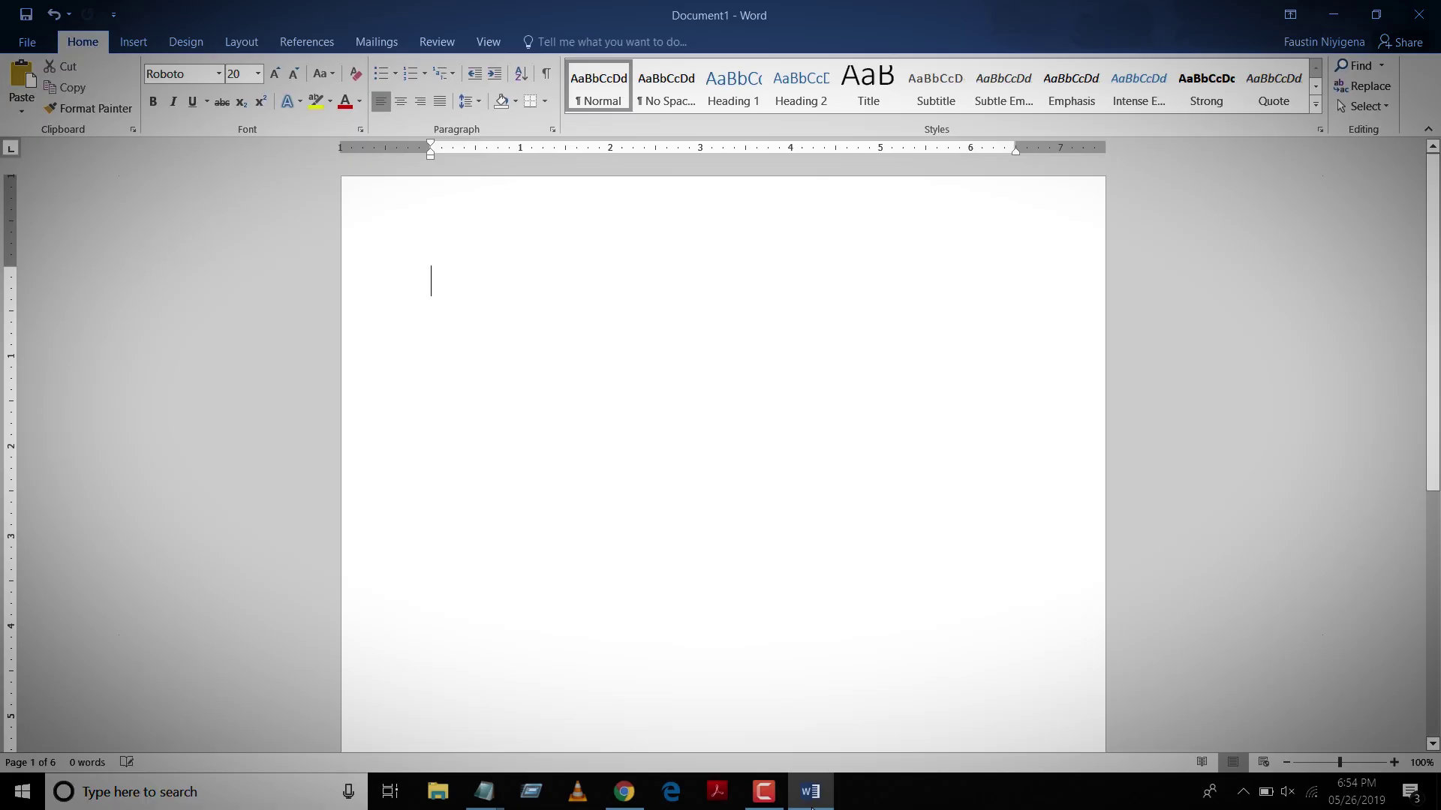
{"action": "key", "text": "ctrl+v"}
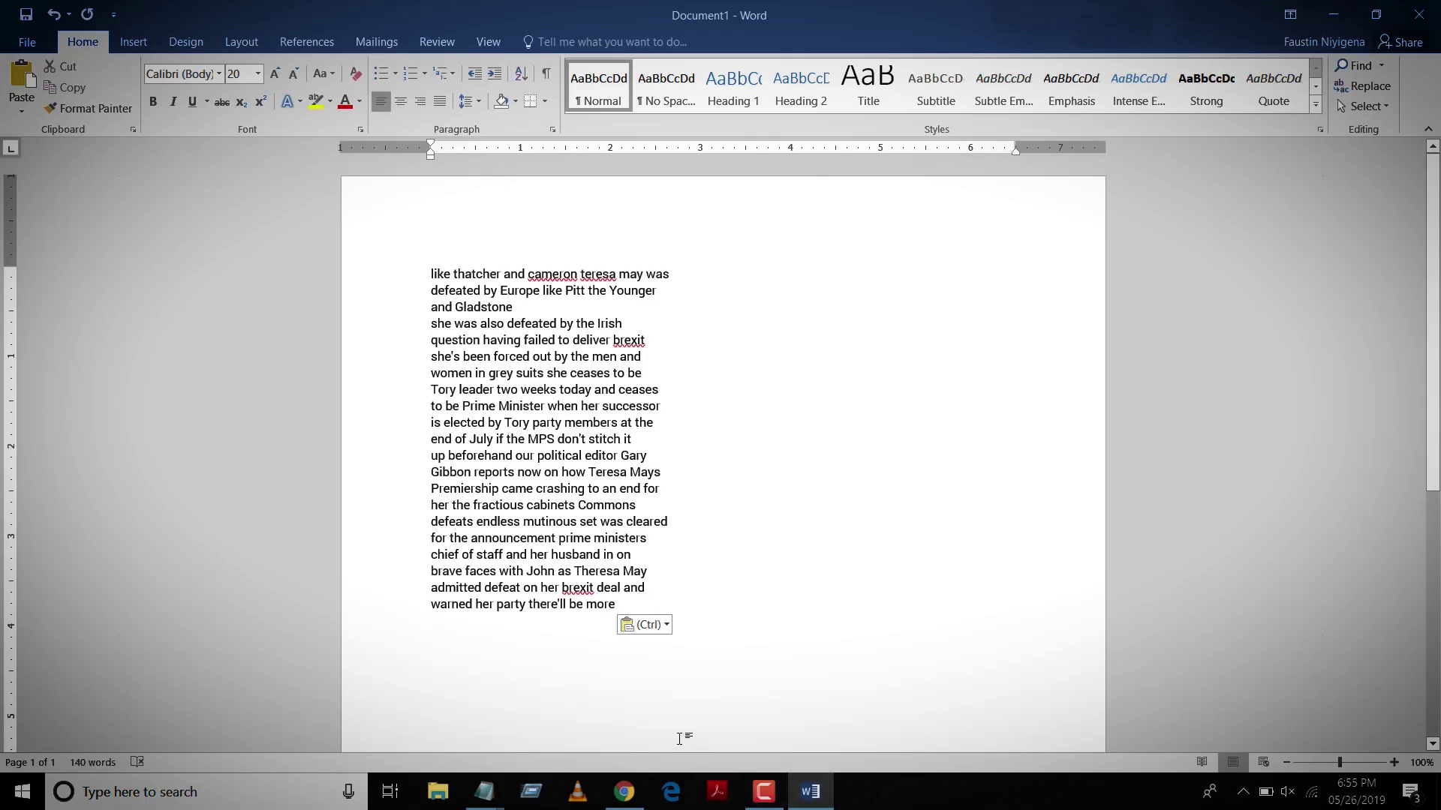
Enlarge all of the pasted transcript text to font size 20 and clear the selection
{"action": "left_click_drag", "start_coordinate": [622, 604], "coordinate": [431, 274]}
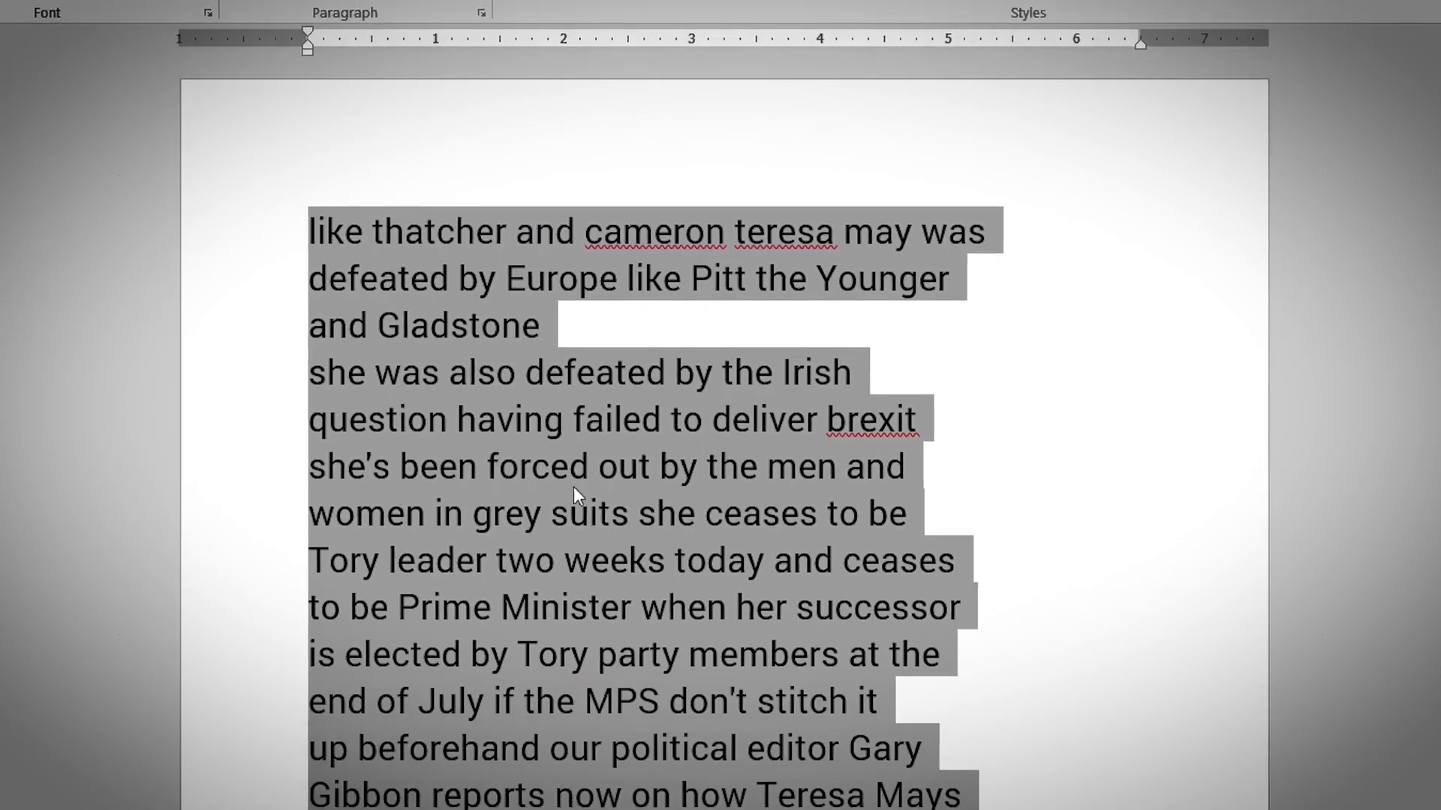
{"action": "left_click", "coordinate": [574, 486]}
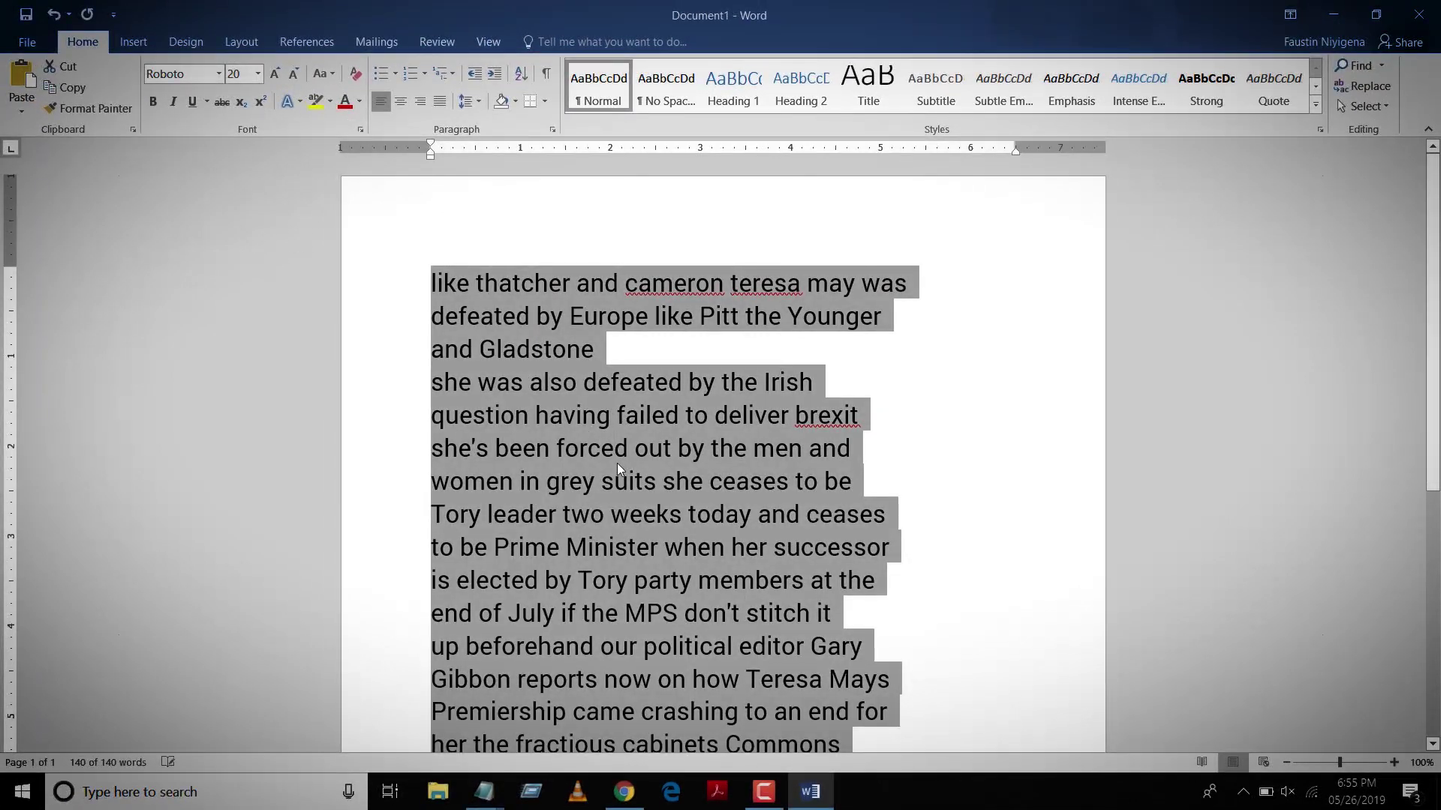
{"action": "left_click", "coordinate": [617, 462]}
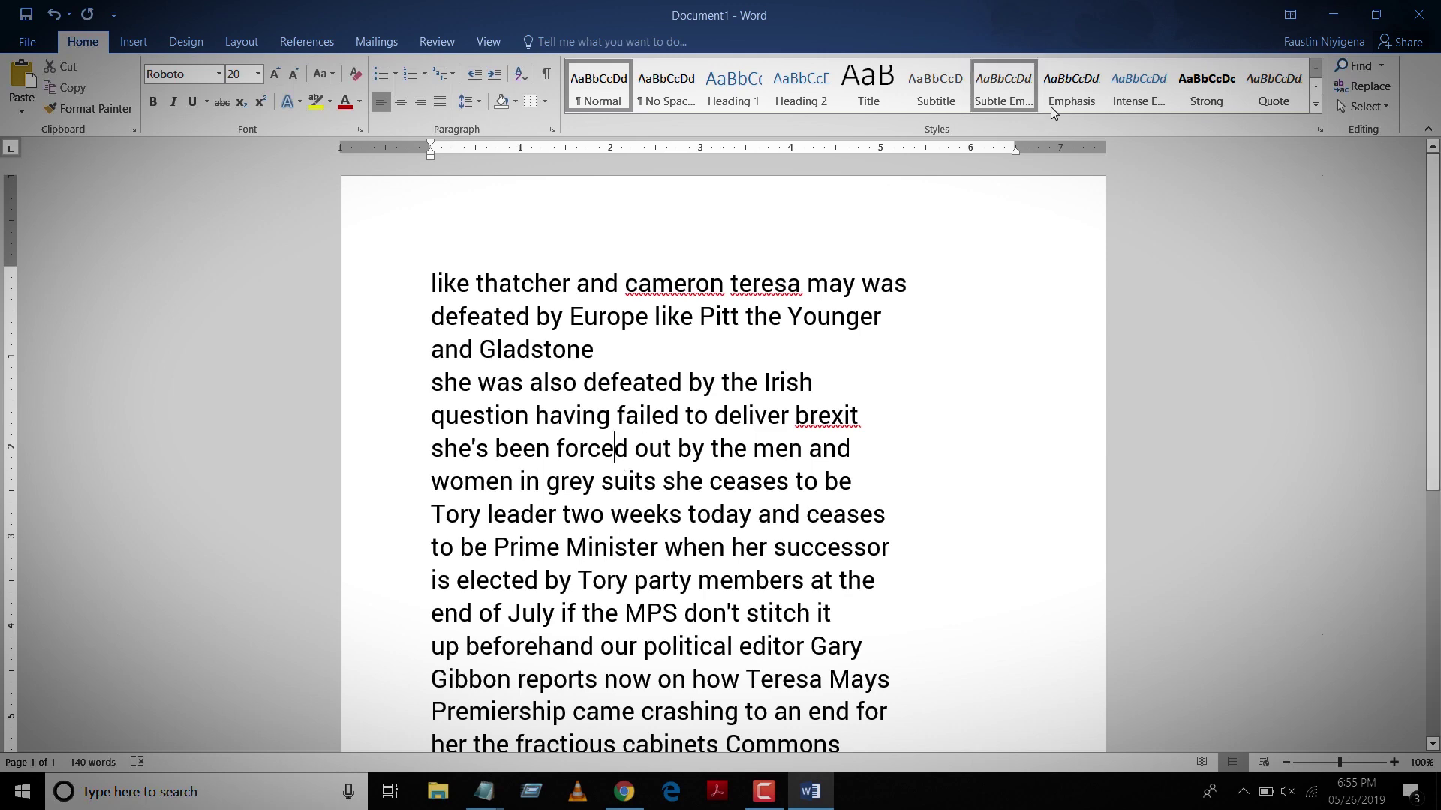
Minimize Word, search YouTube in Chrome for "obama" and open the BarackObamadotcom channel
{"action": "left_click", "coordinate": [1336, 25]}
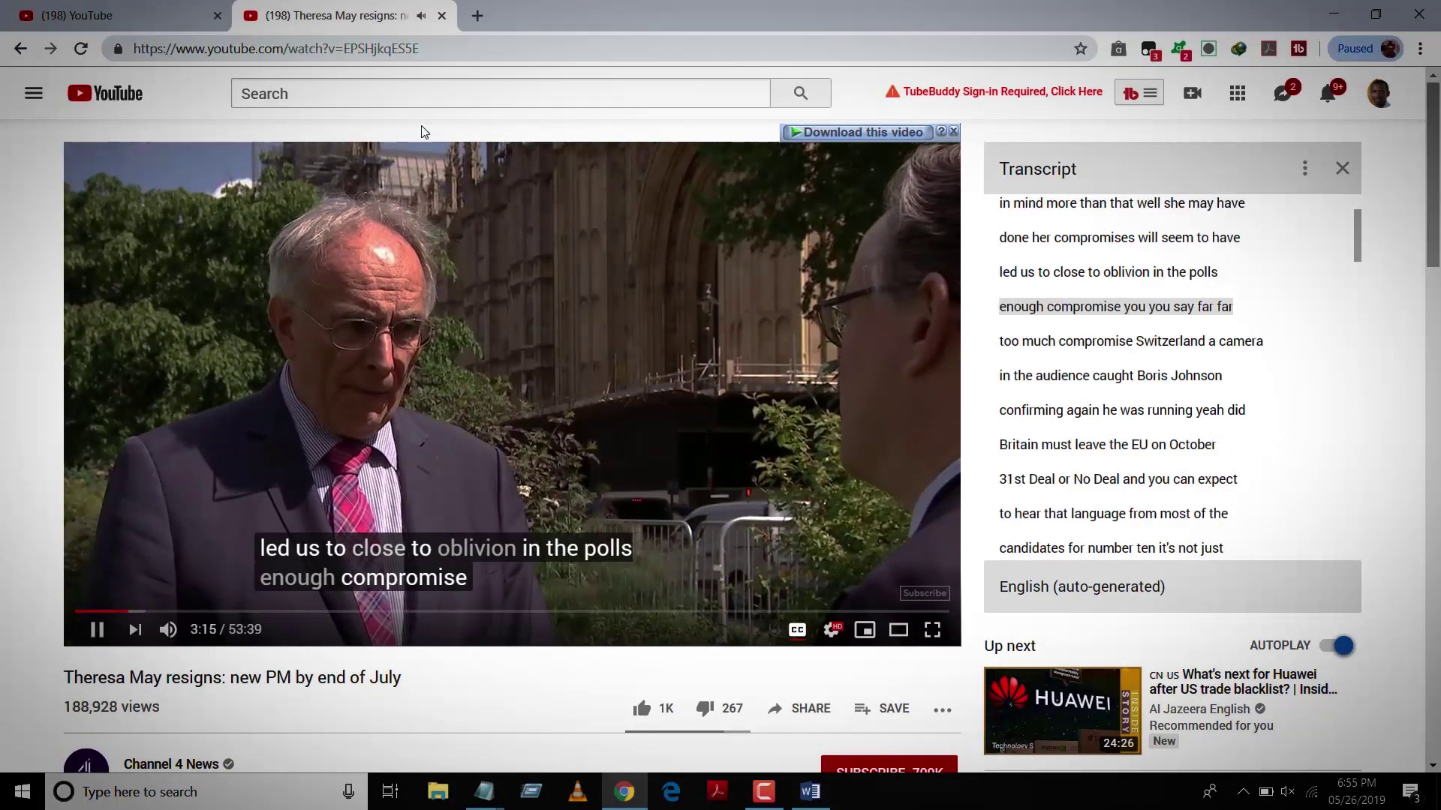
{"action": "left_click", "coordinate": [312, 95]}
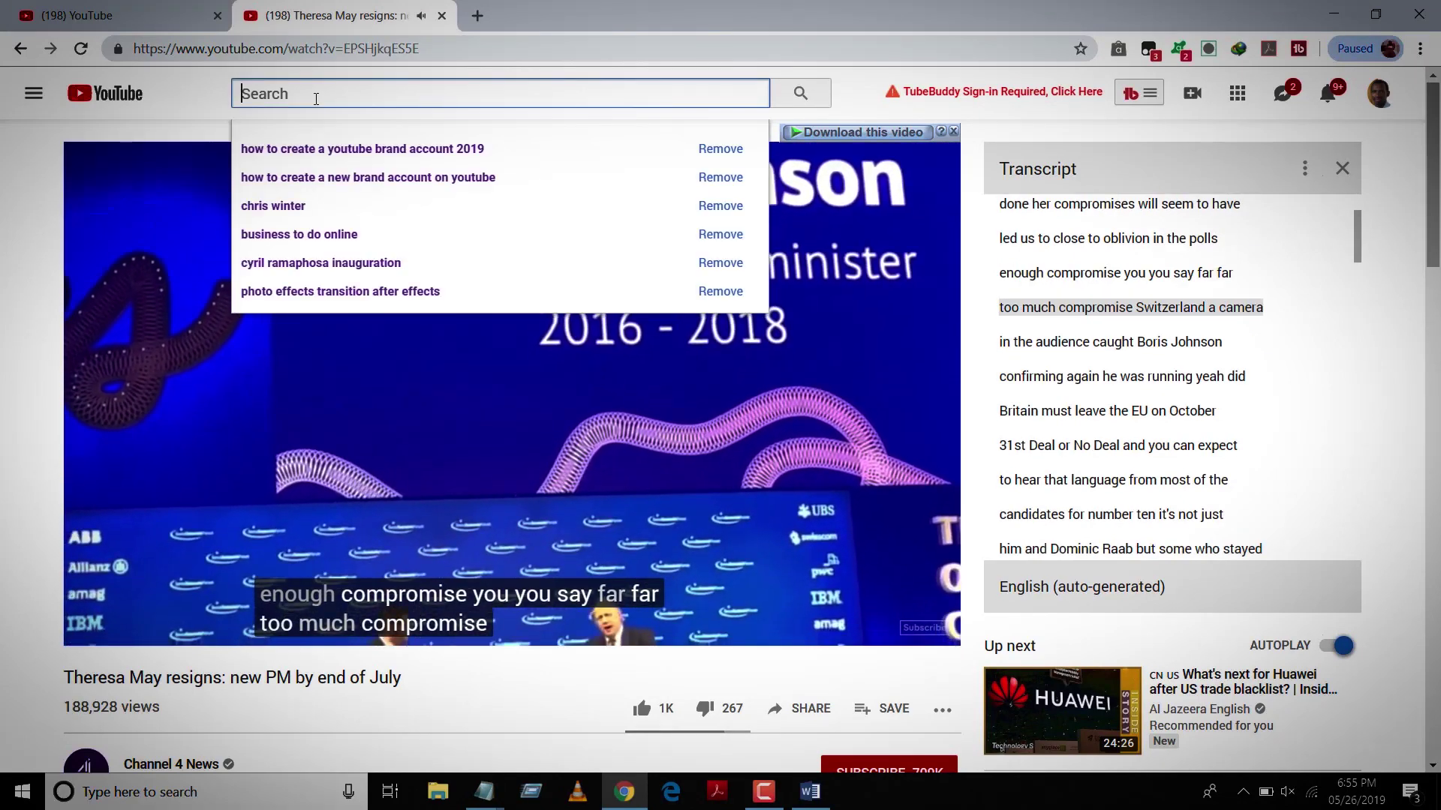
{"action": "type", "text": "obama"}
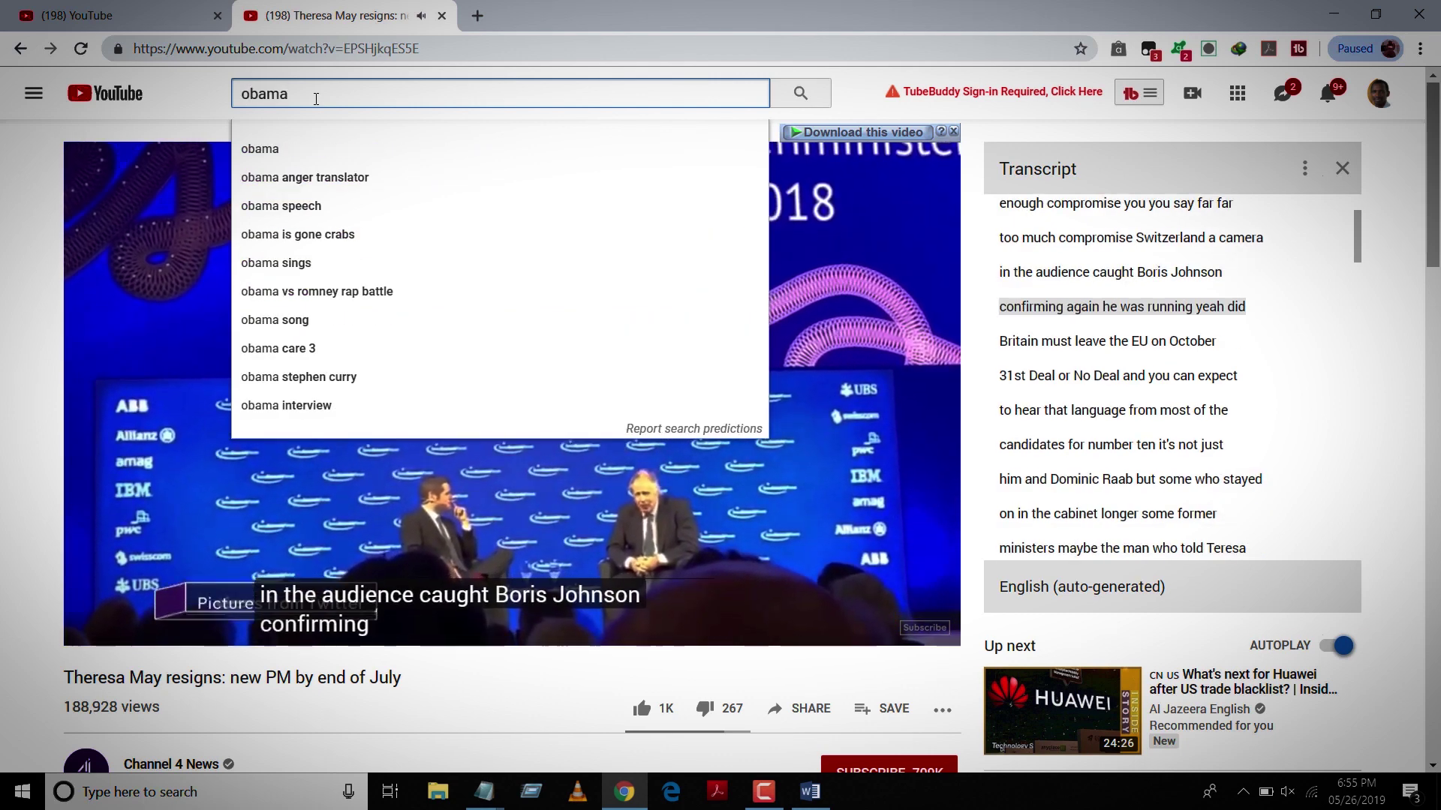
{"action": "key", "text": "Return"}
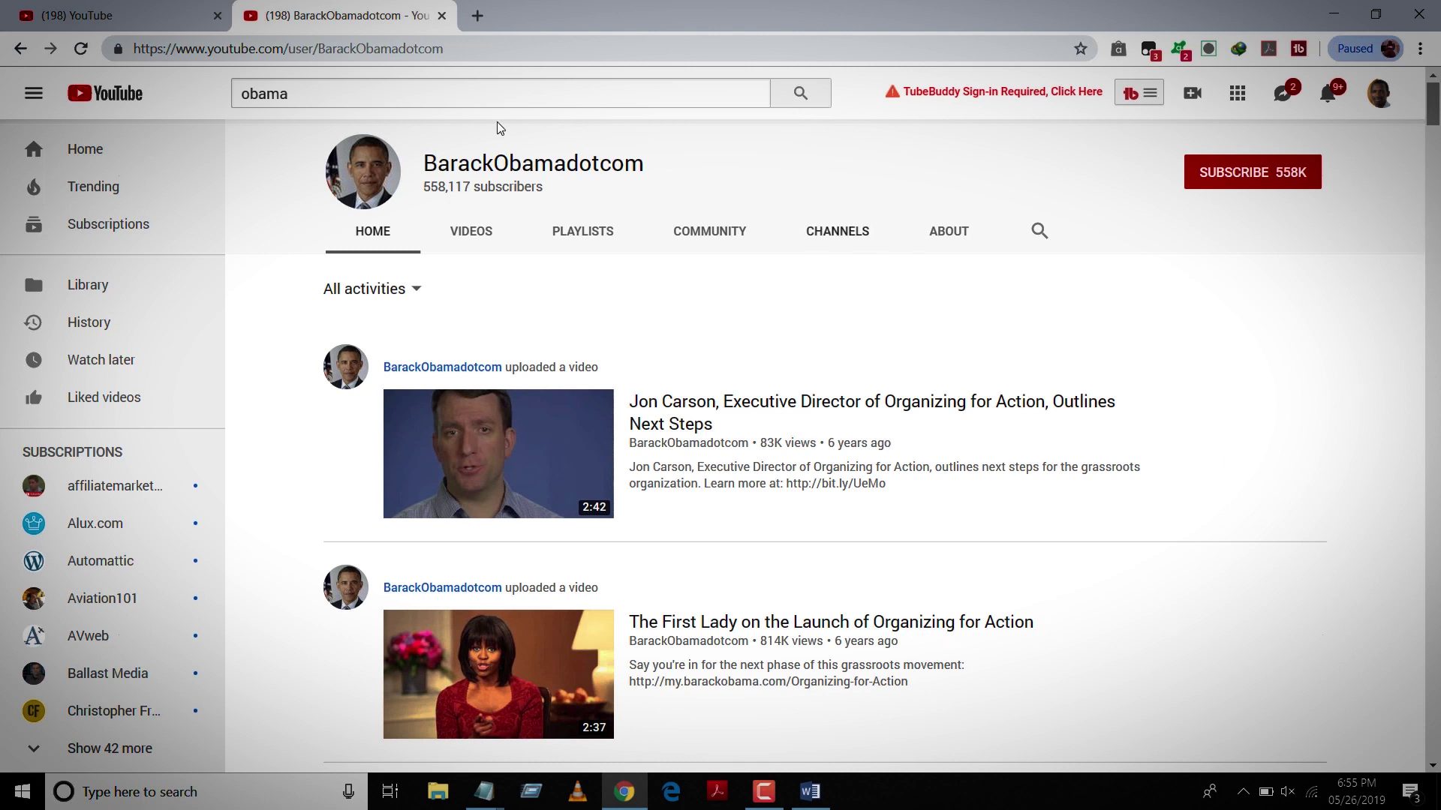
Open the video "Is This The End Of Huawei?" from the YouTube home page and check its playback settings, including subtitles
{"action": "left_click", "coordinate": [145, 21]}
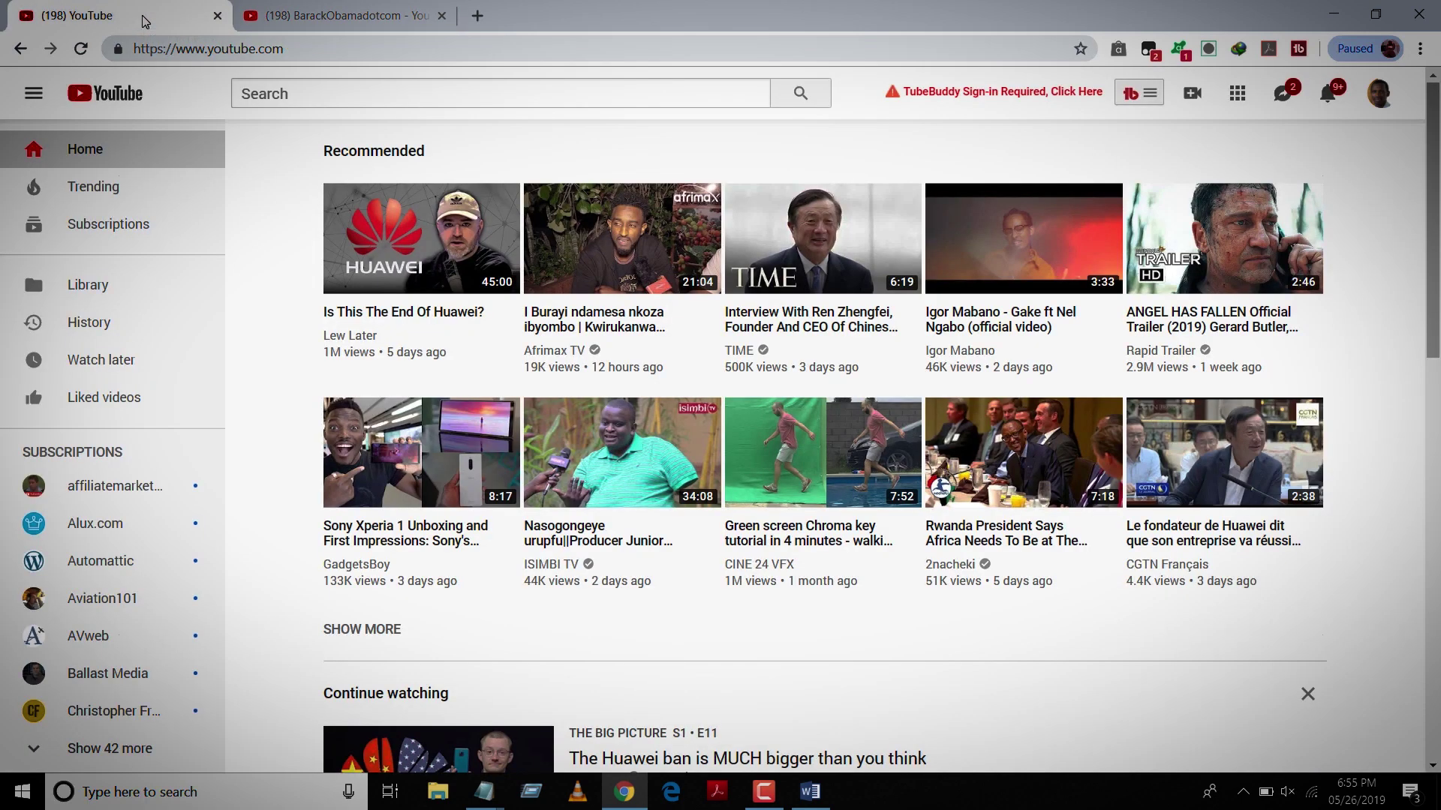
{"action": "left_click", "coordinate": [398, 324]}
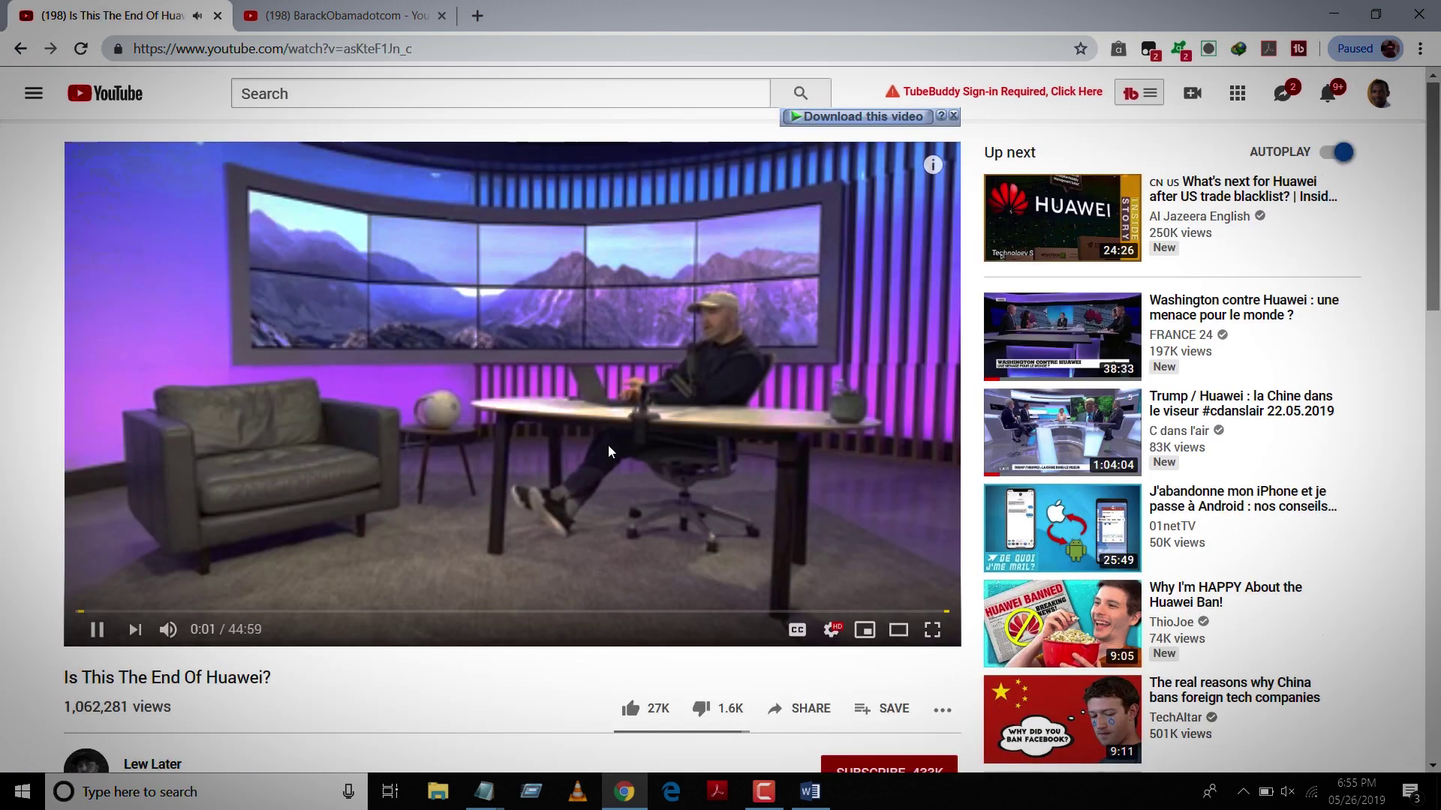
{"action": "left_click", "coordinate": [831, 634]}
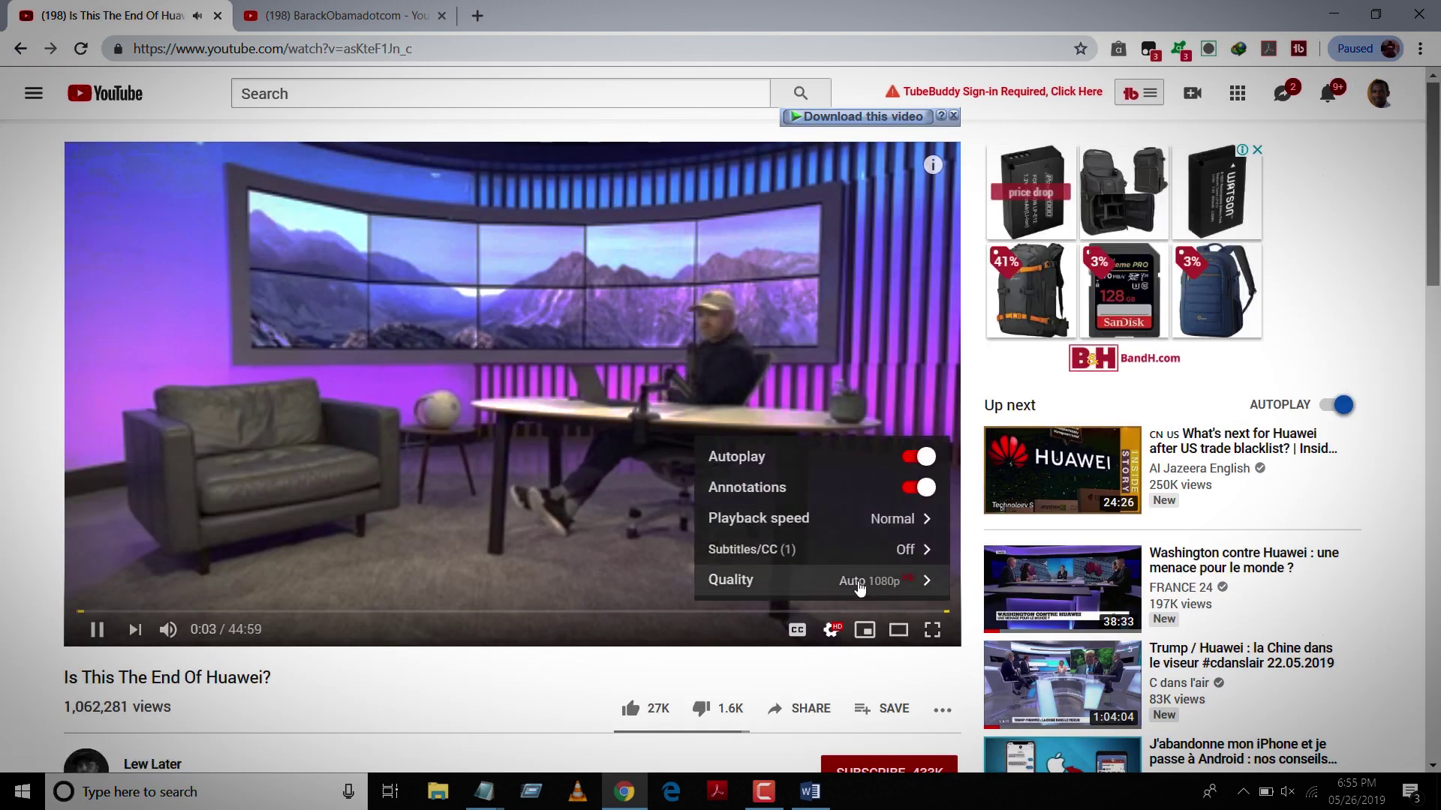
{"action": "scroll", "coordinate": [511, 450], "scroll_direction": "down", "scroll_amount": 7}
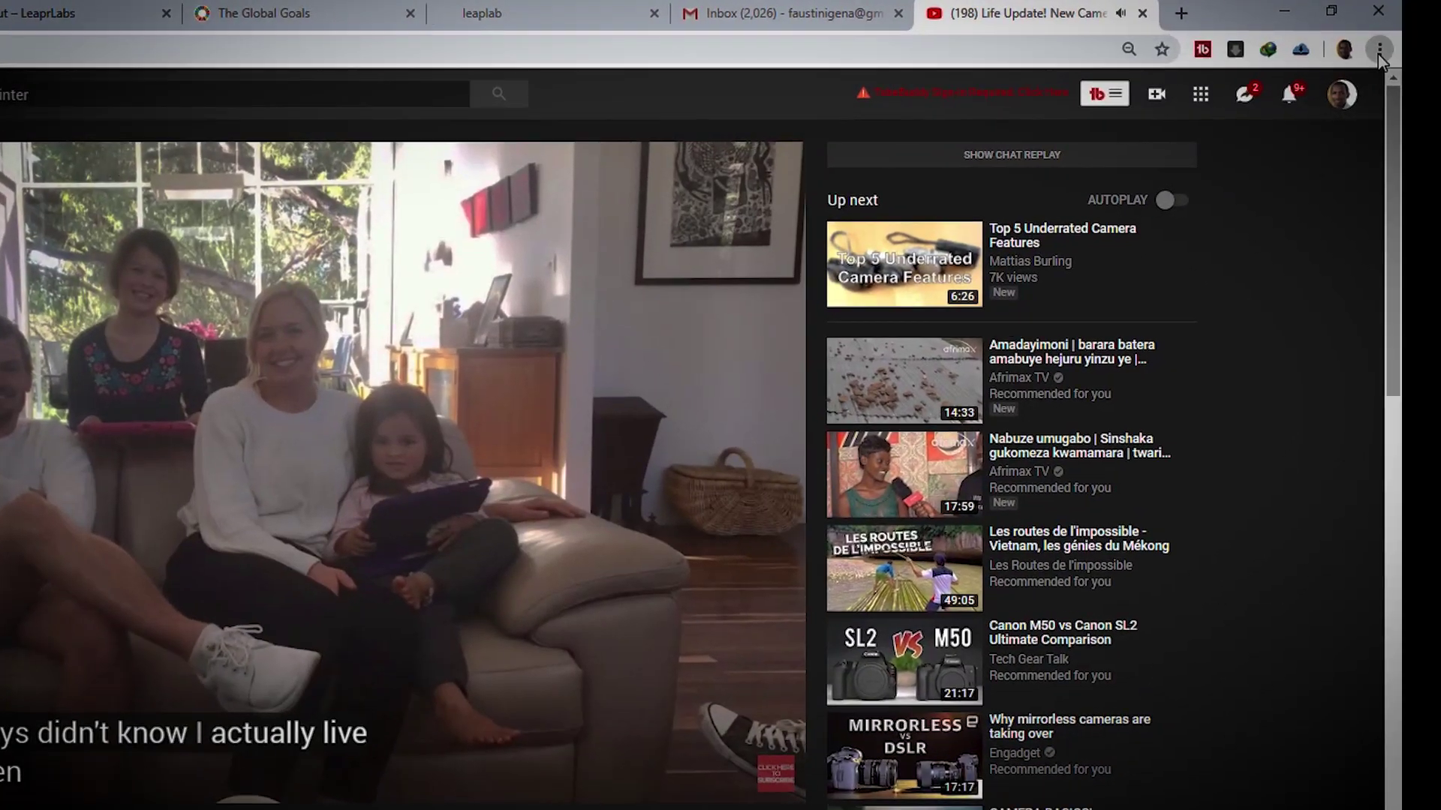
Open Chrome's developer tools for the "Life Update! New Cameras" video page and show the Console
{"action": "left_click", "coordinate": [1393, 47]}
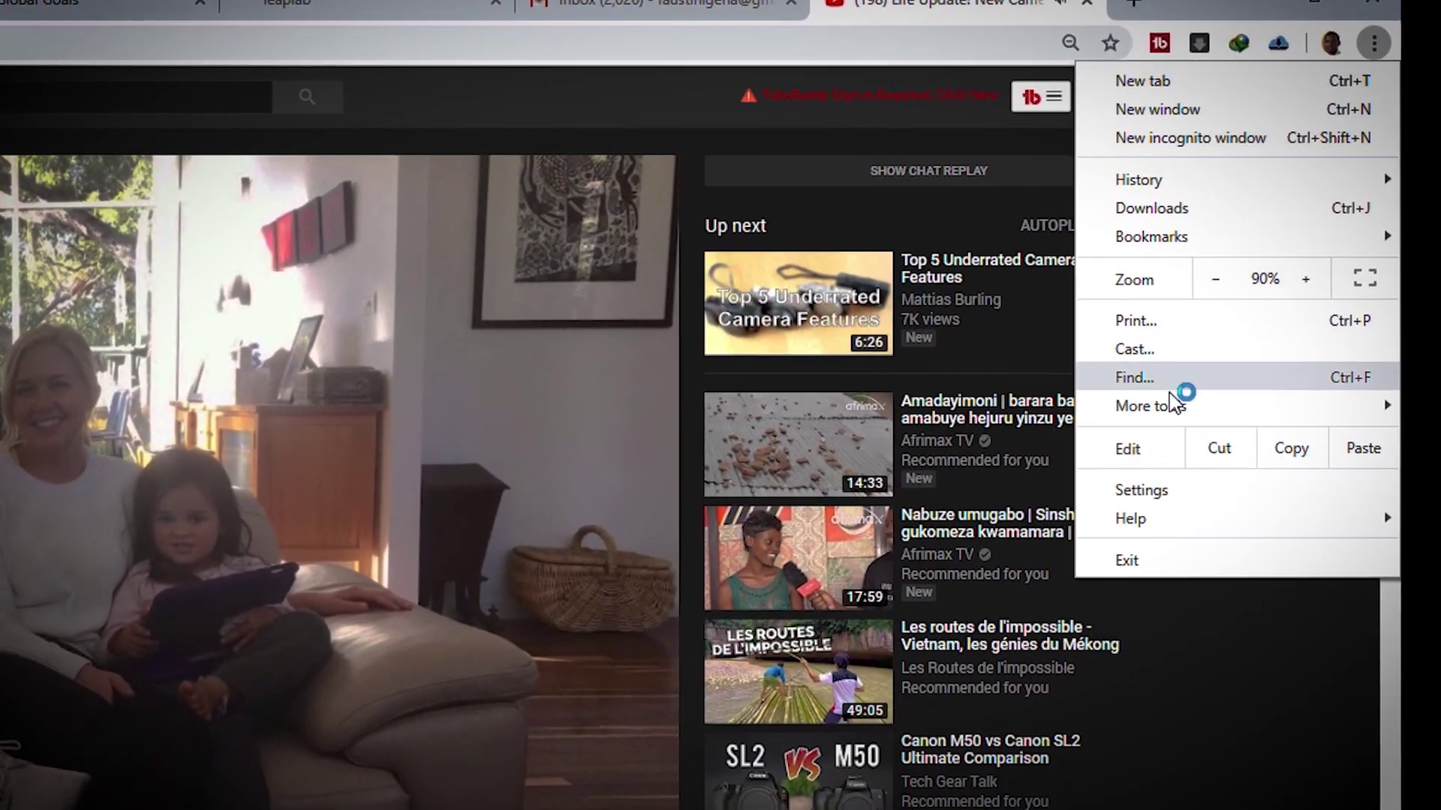
{"action": "mouse_move", "coordinate": [1185, 395]}
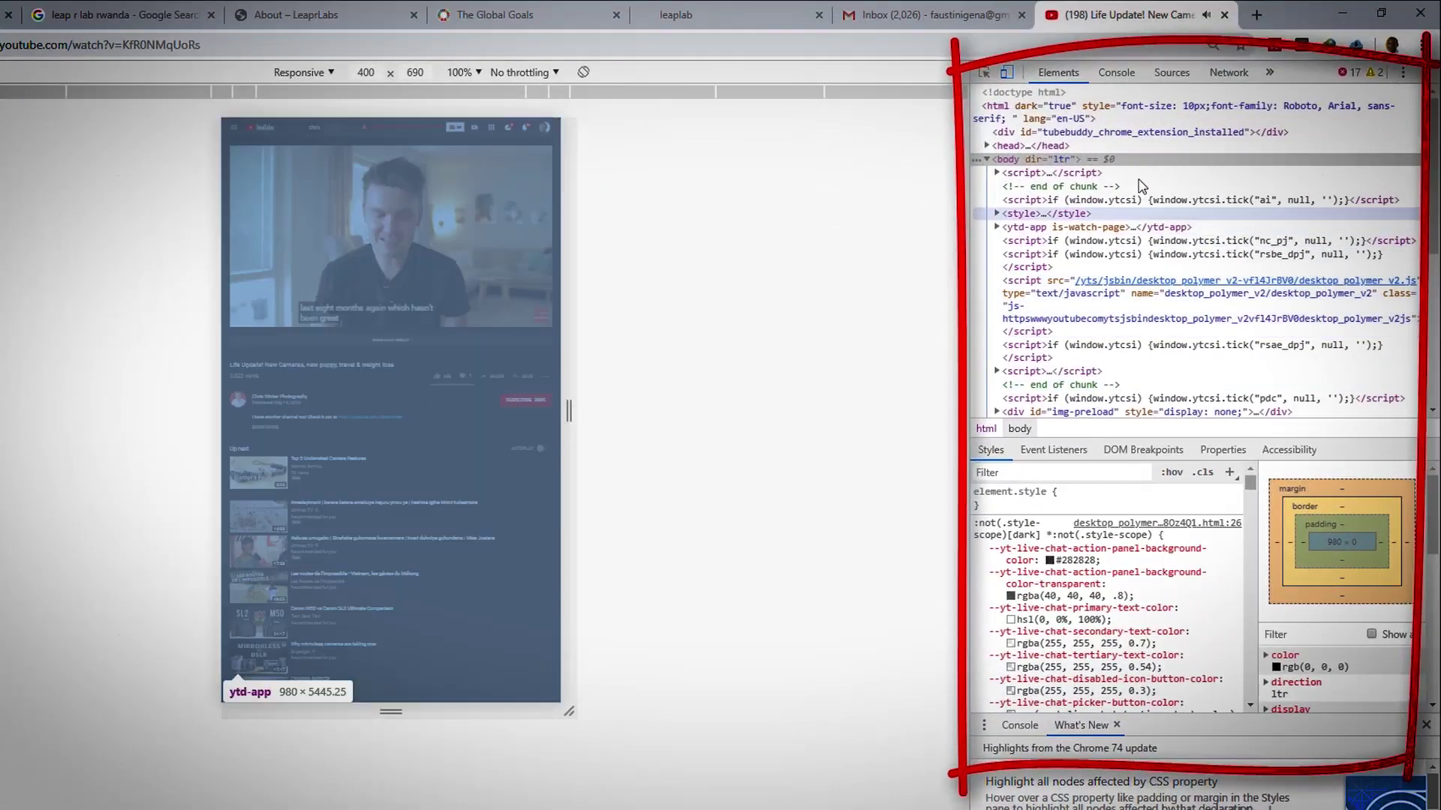
{"action": "left_click", "coordinate": [1115, 72]}
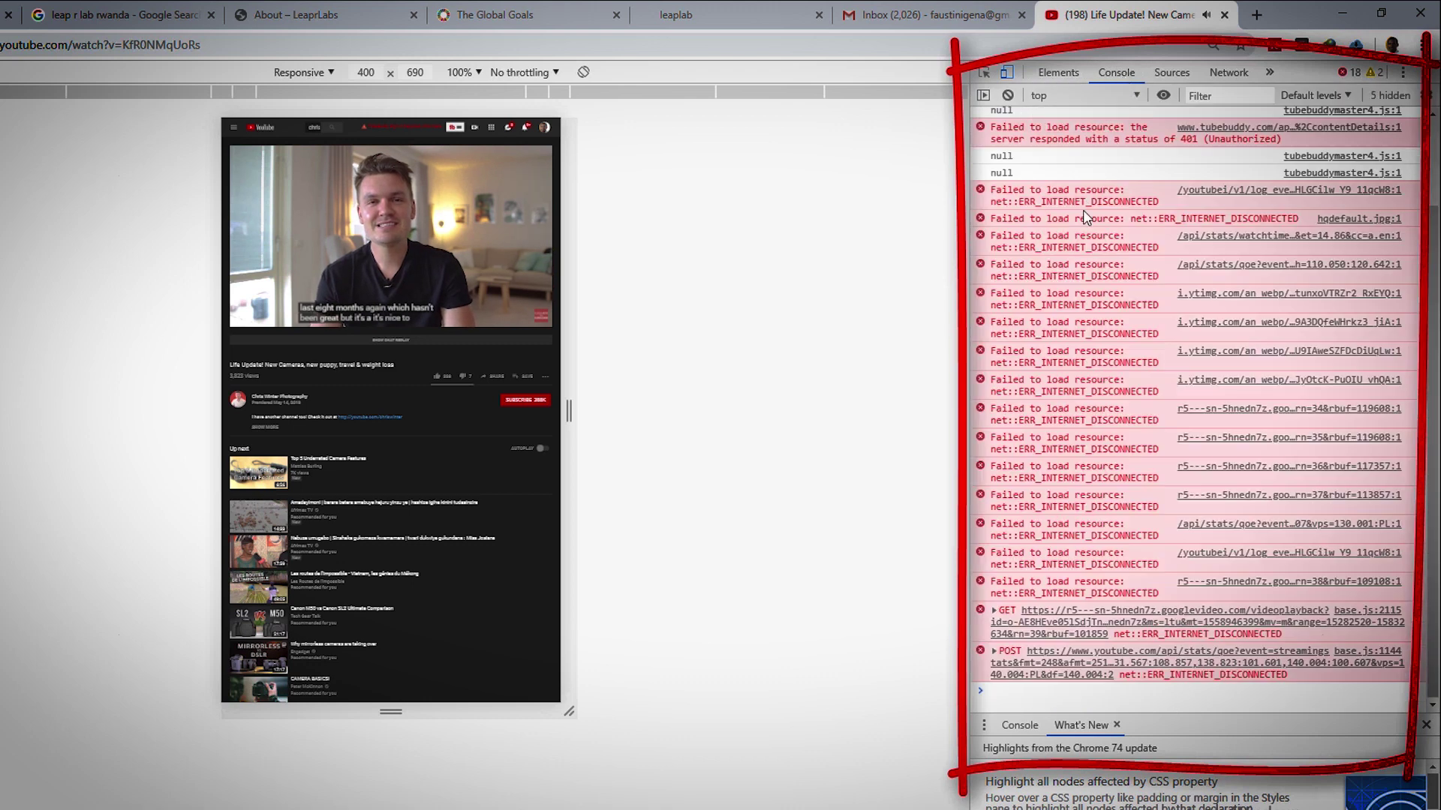